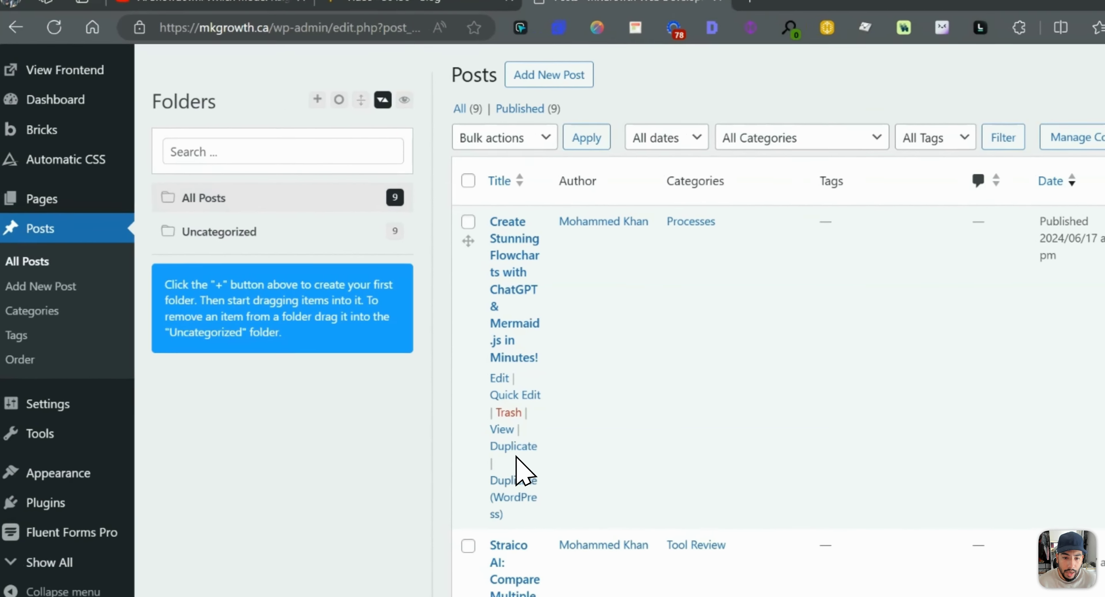
- Duplicate the "Create Stunning Flowcharts with ChatGPT & Mermaid.js in Minutes!" post, sort the posts by date and open the copy for editing
left_click(178, 412)
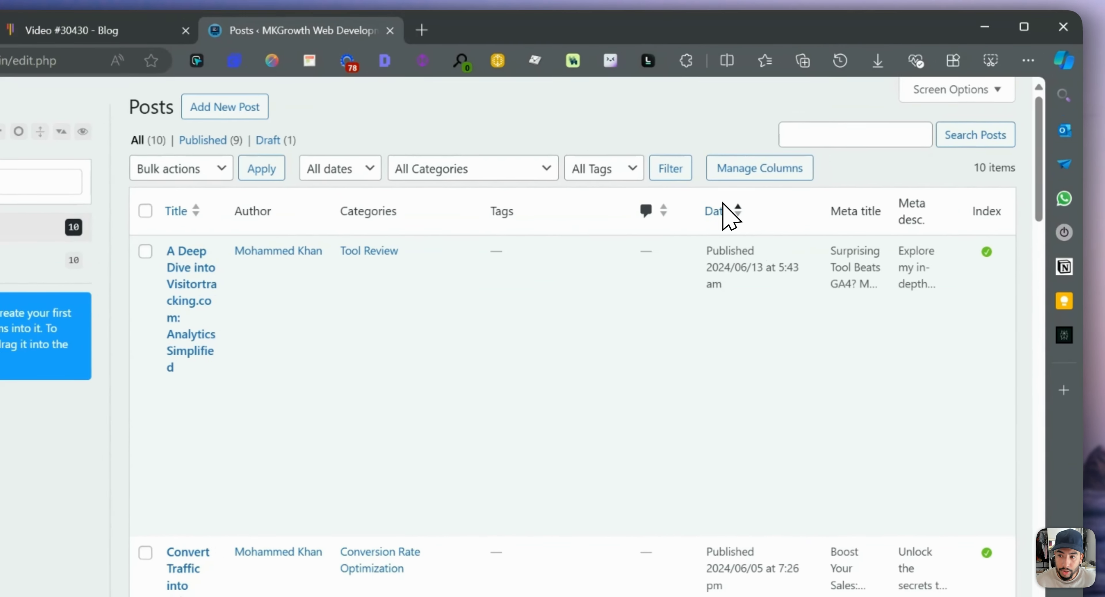
left_click(808, 163)
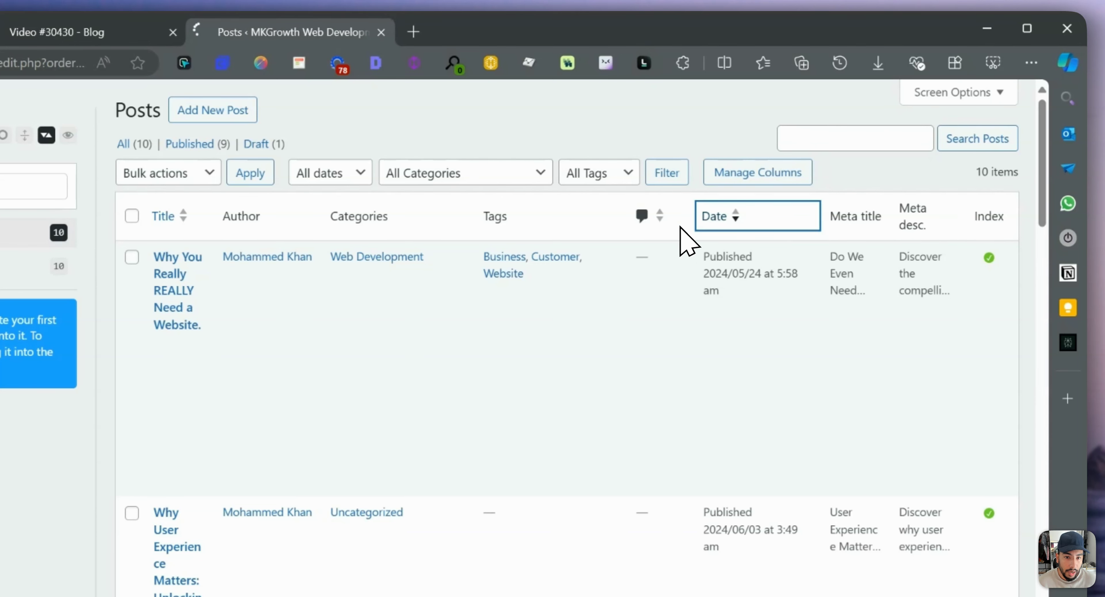
left_click(162, 466)
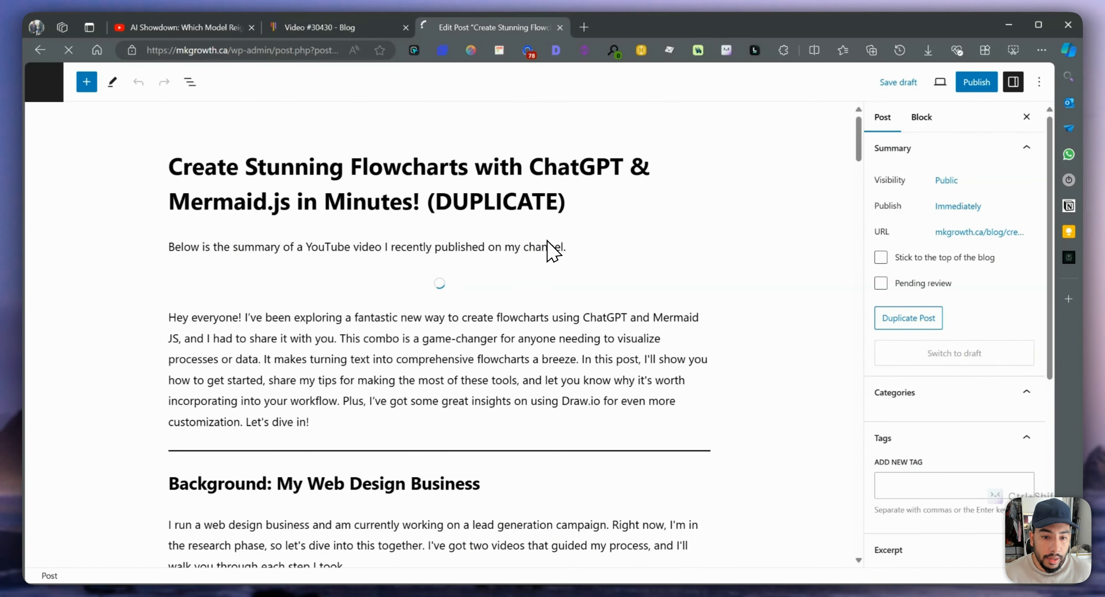
- Copy the web address of the AI Showdown video from YouTube
scroll(315, 365, "down", 5)
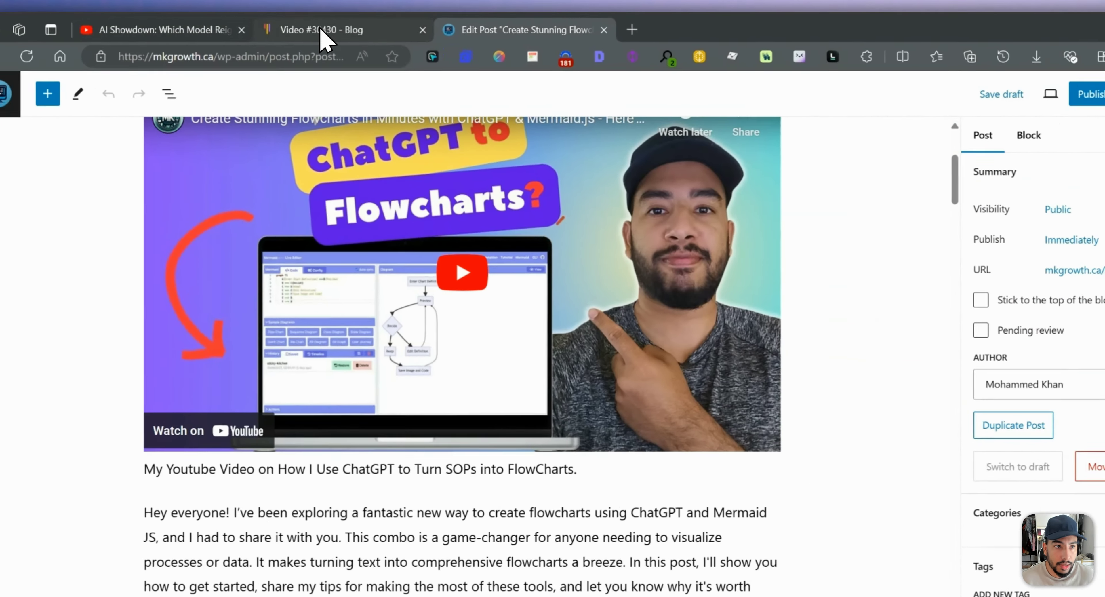
left_click(202, 28)
left_click(300, 50)
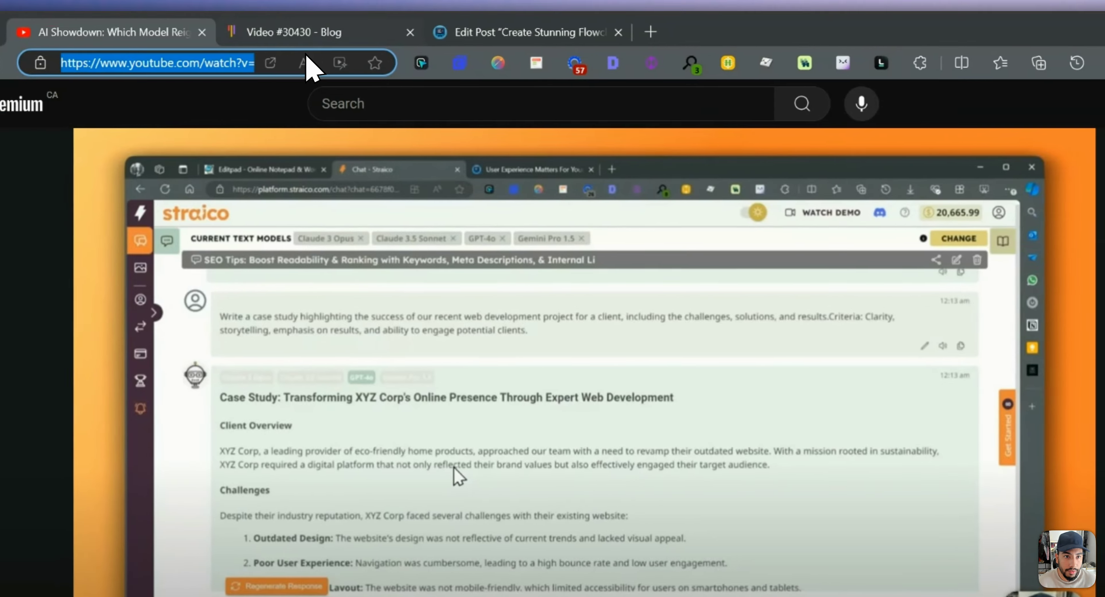
- Replace the flowchart video embedded in the draft with the AI Showdown video using the copied link
left_click(455, 38)
left_click(483, 274)
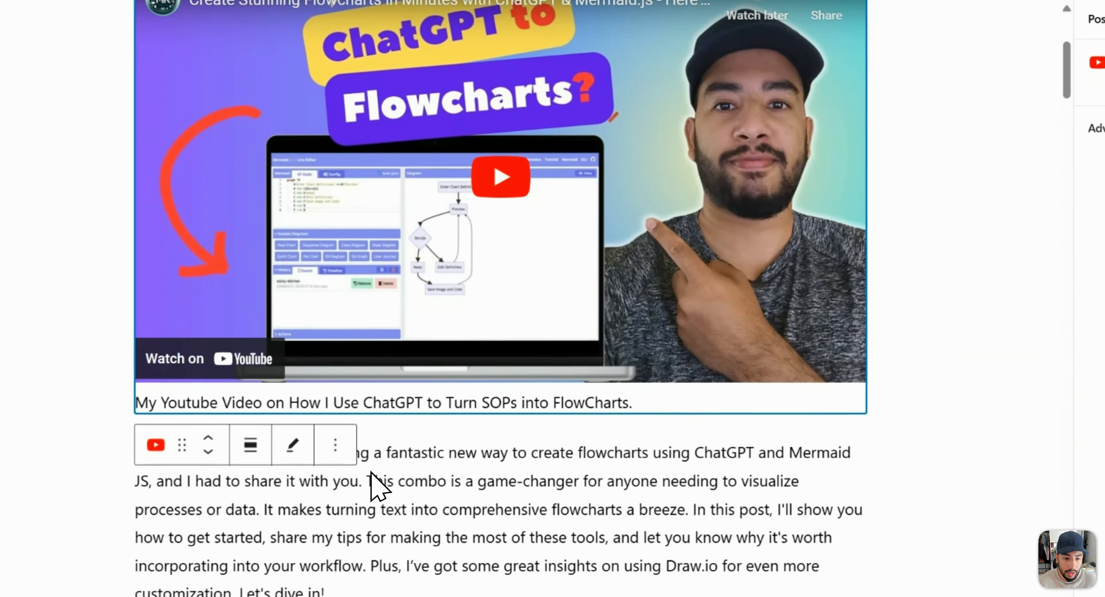
left_click(242, 581)
left_click(330, 6)
key("ctrl+a")
type("https://www.youtube.com/watch?v=WwUnOB6tWl0")
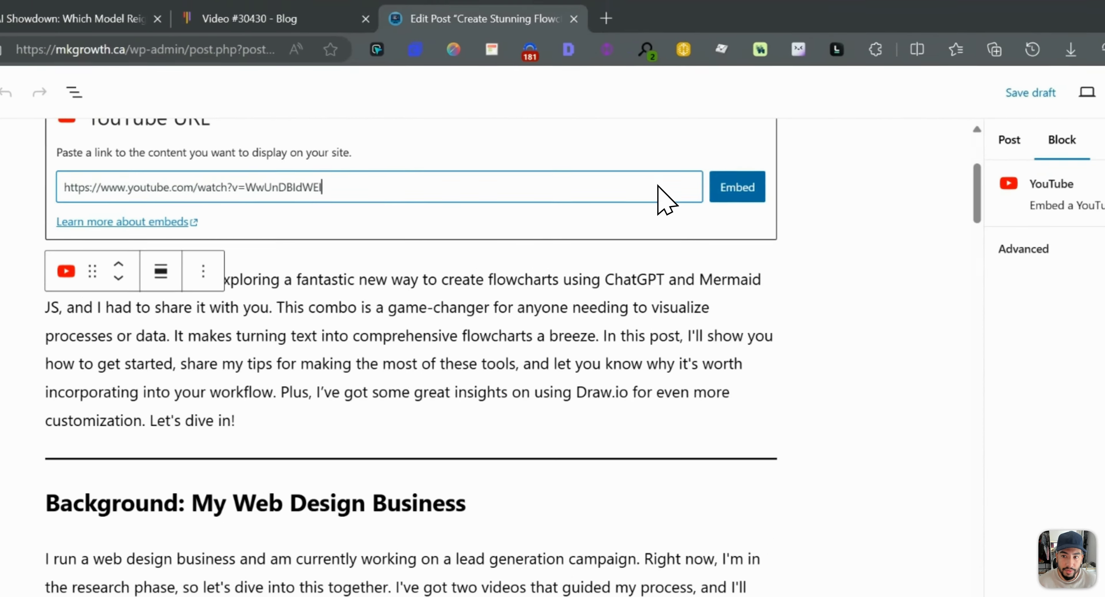
left_click(900, 6)
scroll(411, 542, "up", 5)
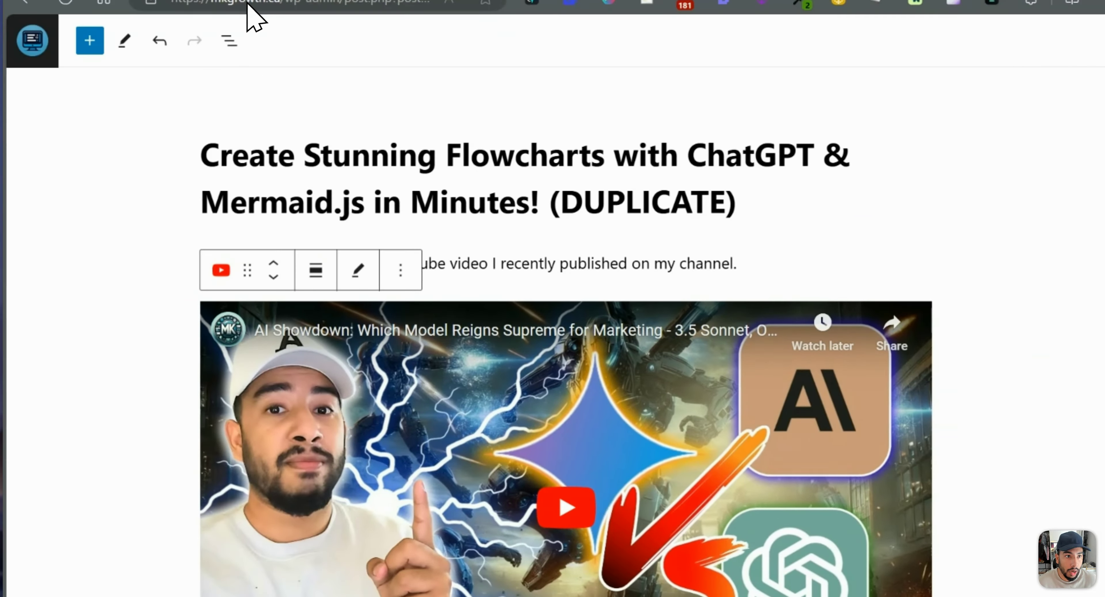
- Expand the AI Showdown video's description on YouTube and copy its introduction, from "Hello everyone!" to "Now, let's get started!"
left_click(13, 35)
scroll(587, 426, "down", 8)
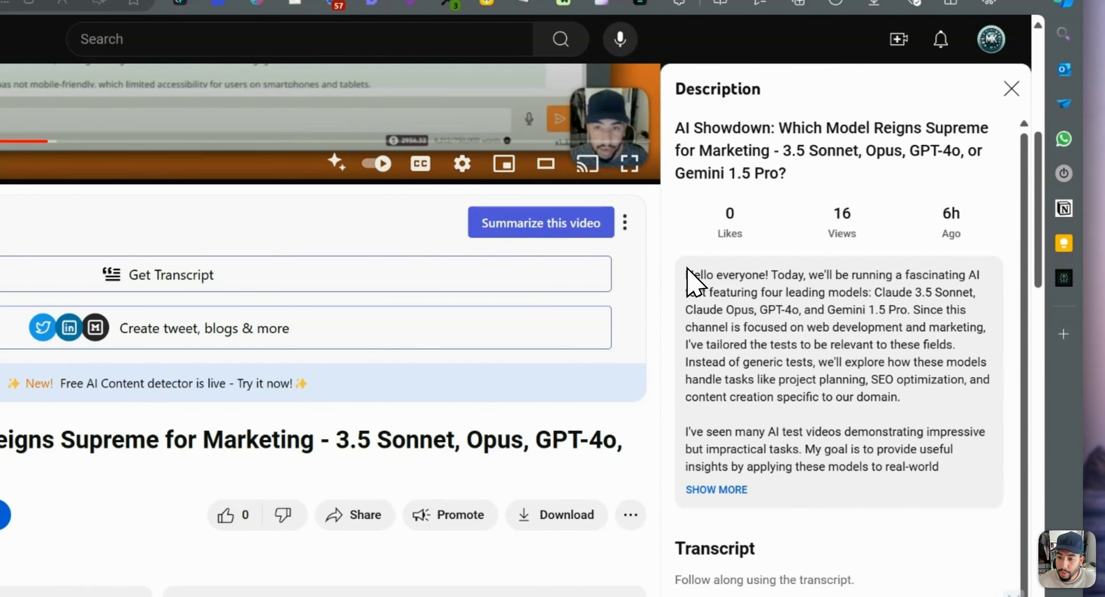
left_click_drag(687, 269, 722, 385)
left_click(719, 488)
left_click(708, 310)
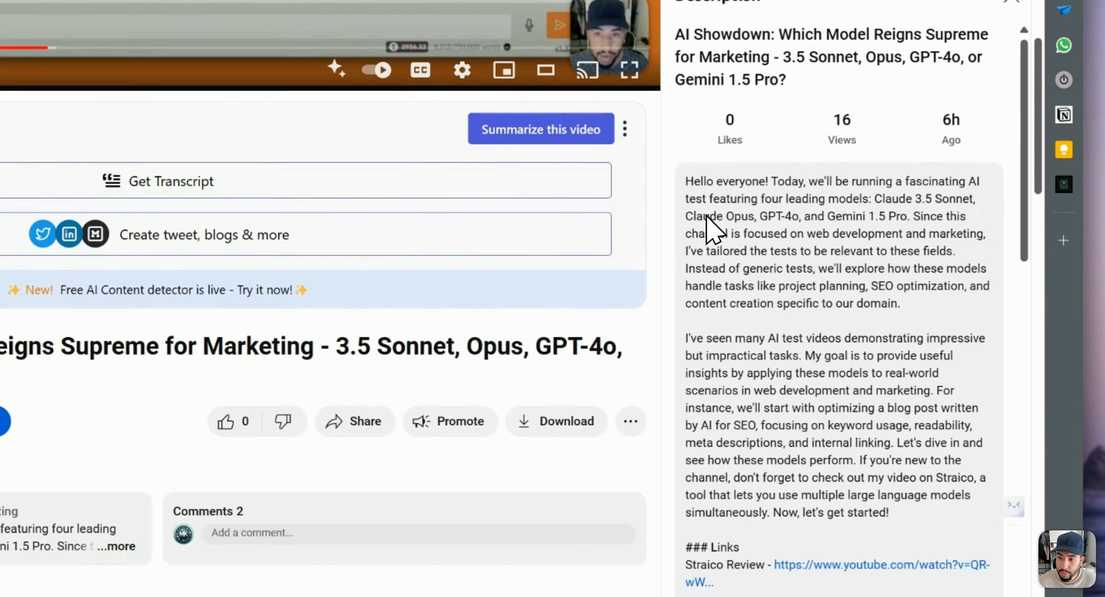
left_click_drag(686, 178, 816, 383)
key("ctrl+c")
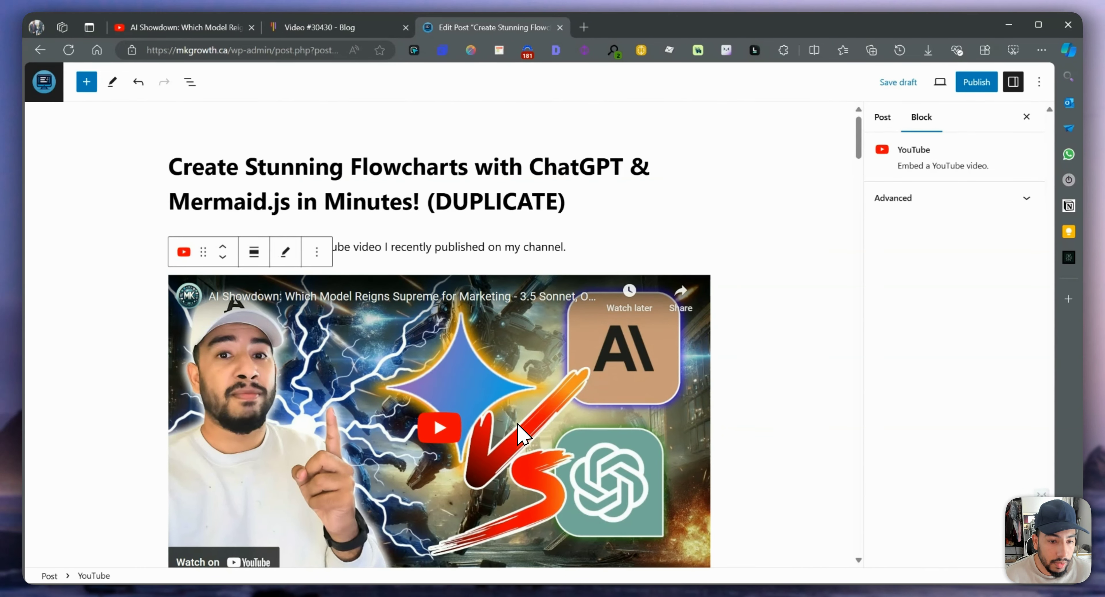
- Replace the "Hey everyone!" introduction below the draft's embedded video with the copied description text
scroll(253, 410, "down", 4)
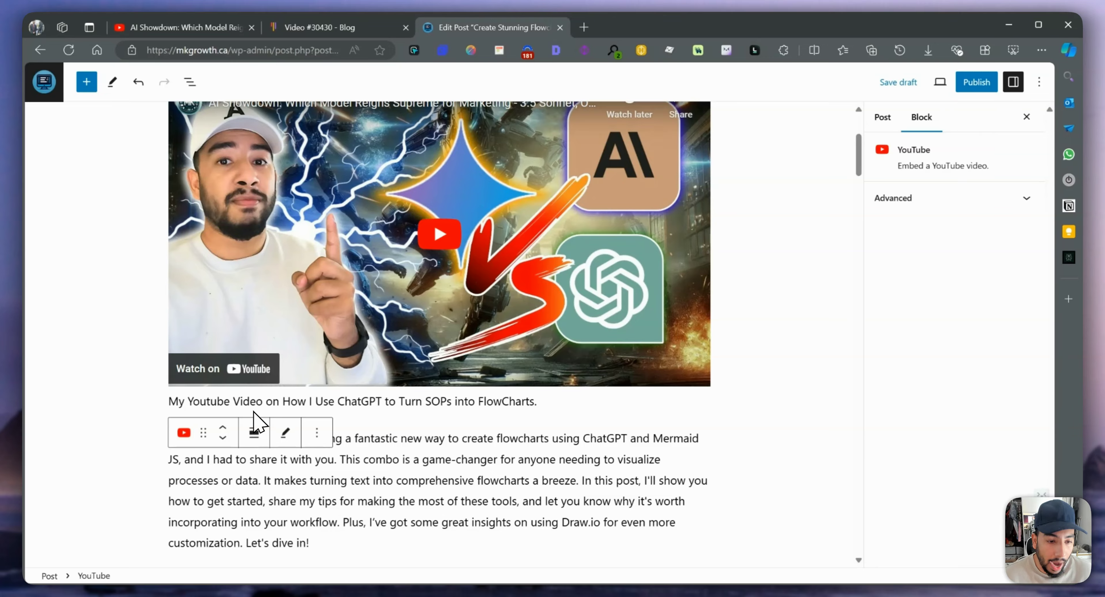
scroll(253, 411, "down", 6)
left_click(183, 190)
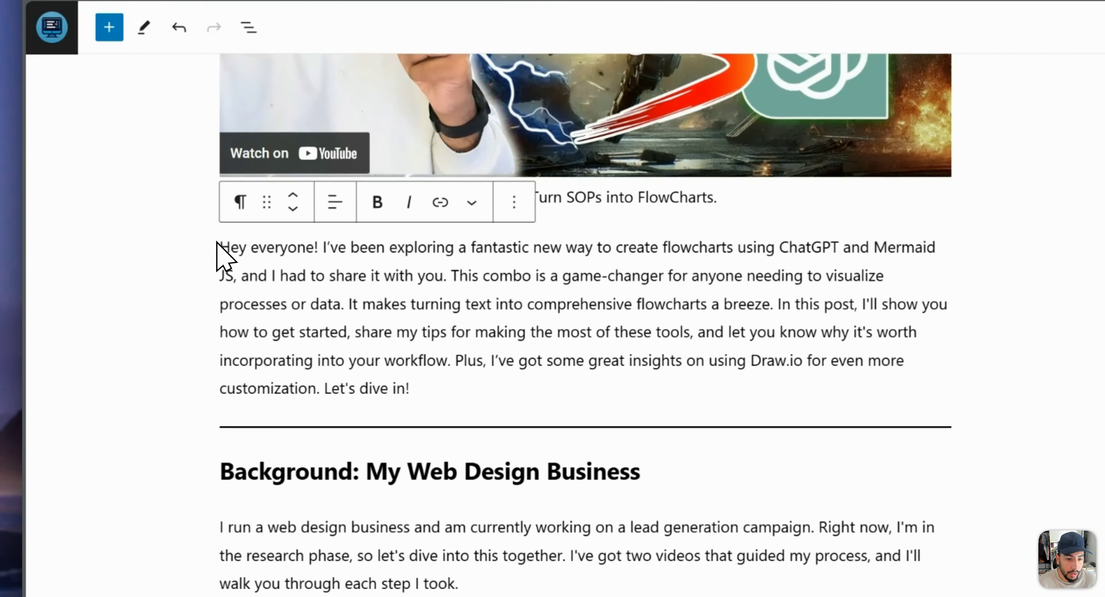
left_click_drag(221, 242, 501, 392)
key("ctrl+v")
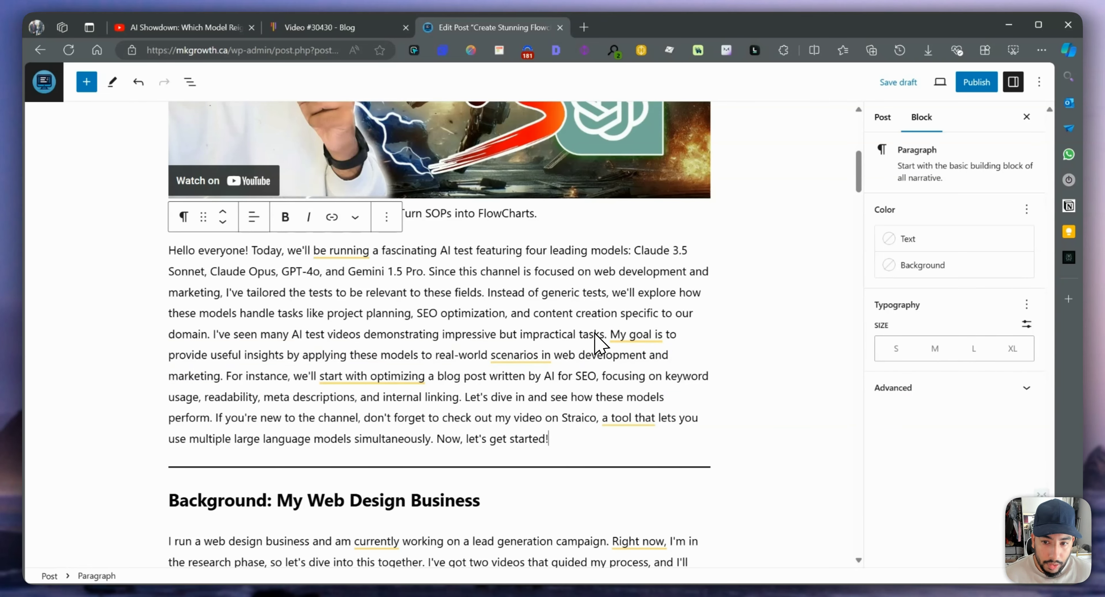
- Split the new introduction into two paragraphs before "I've seen many AI test videos"
left_click(609, 334)
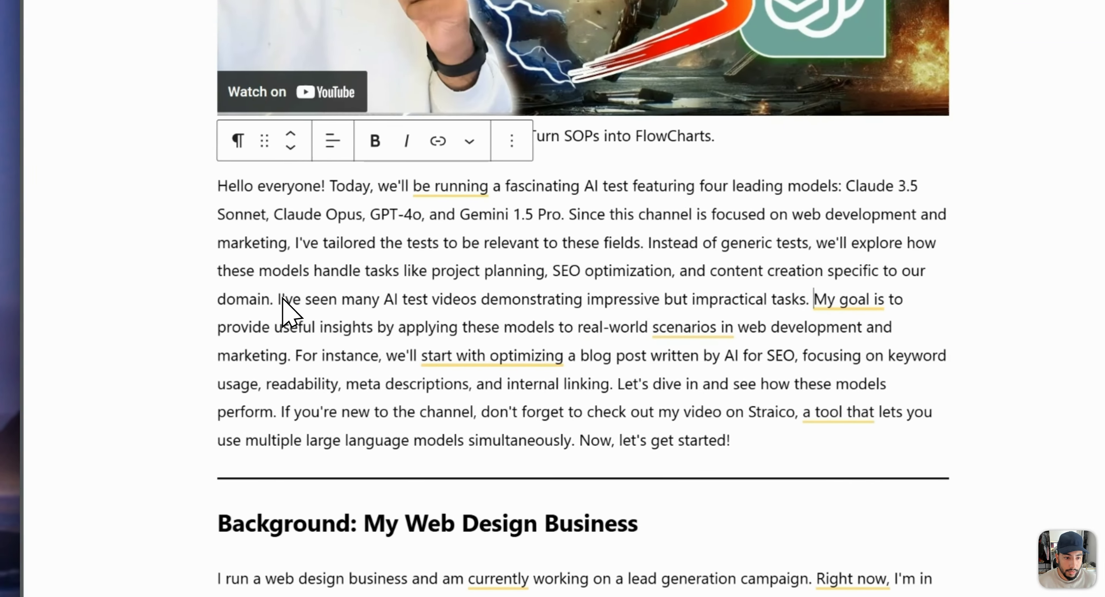
left_click(279, 298)
key("Return")
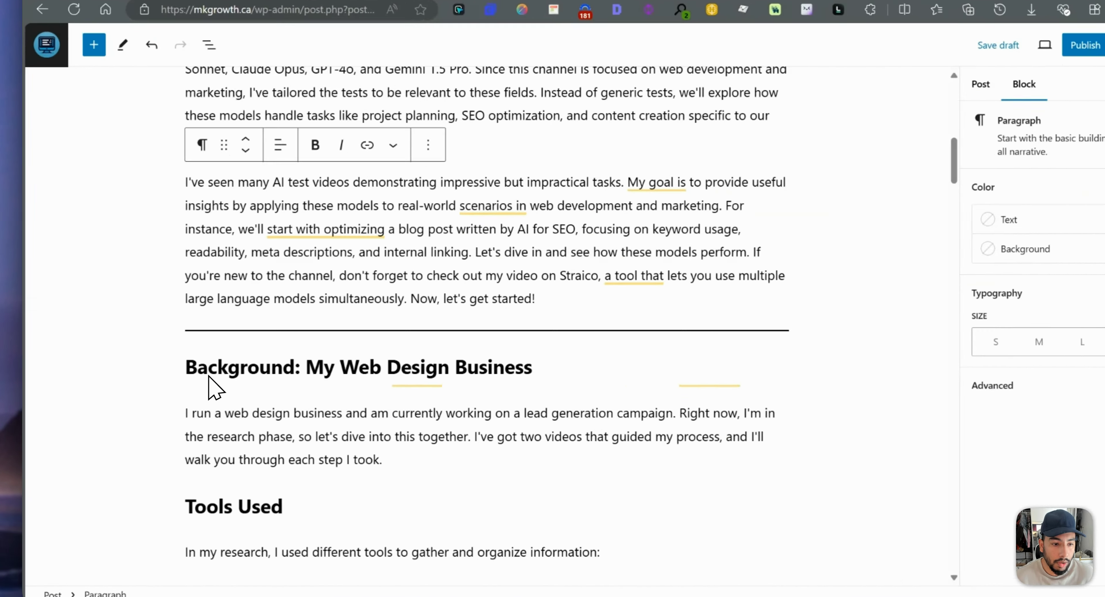
- Delete all old content from the "Background: My Web Design Business" heading to the post's end, including the leftover empty heading block
left_click_drag(223, 364, 959, 170)
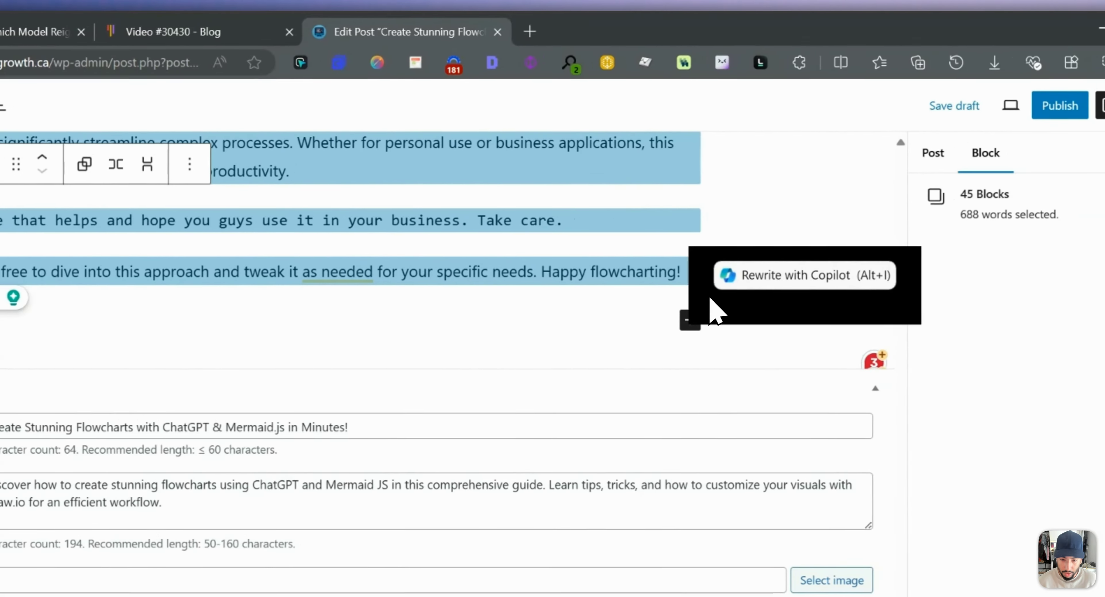
key("BackSpace")
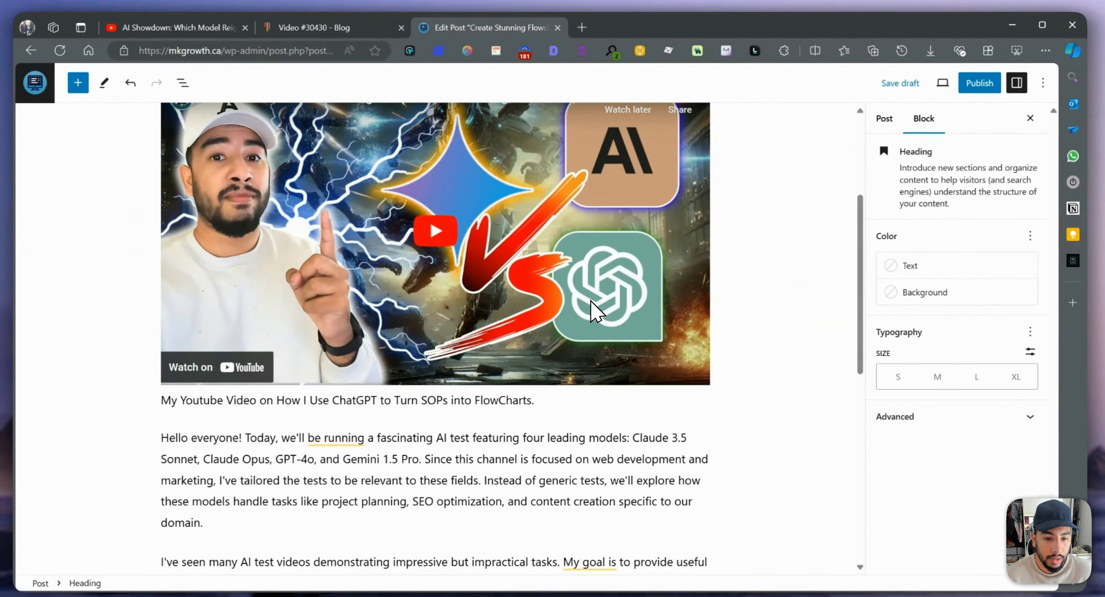
scroll(596, 310, "down", 8)
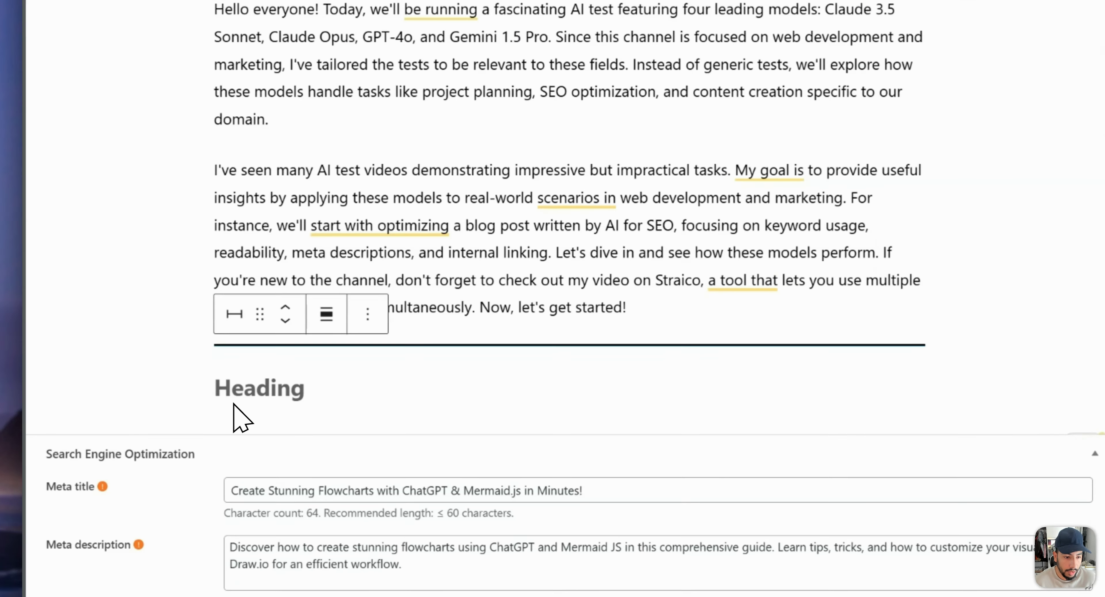
left_click(276, 394)
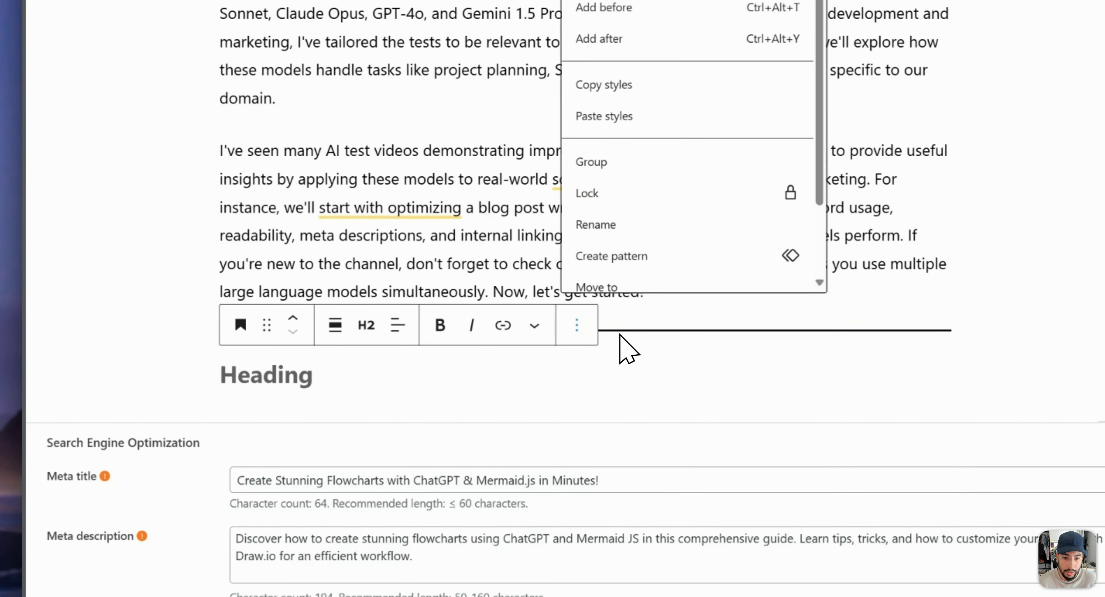
scroll(623, 259, "down", 2)
left_click(629, 284)
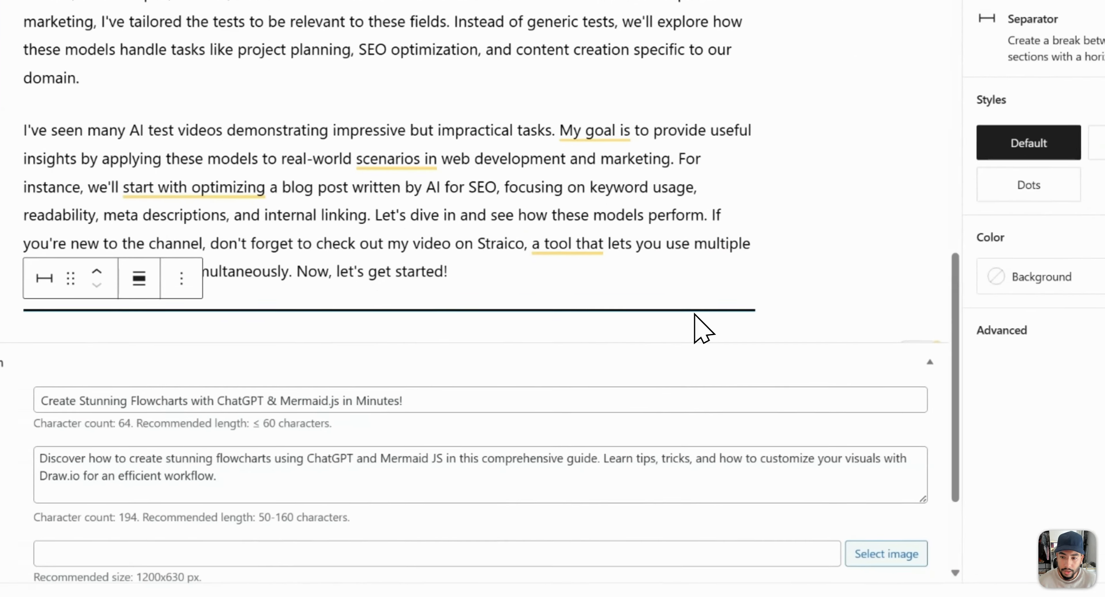
- Copy the generated blog post as HTML from VideoTap and paste it into a new block below the draft's separator
left_click(110, 352)
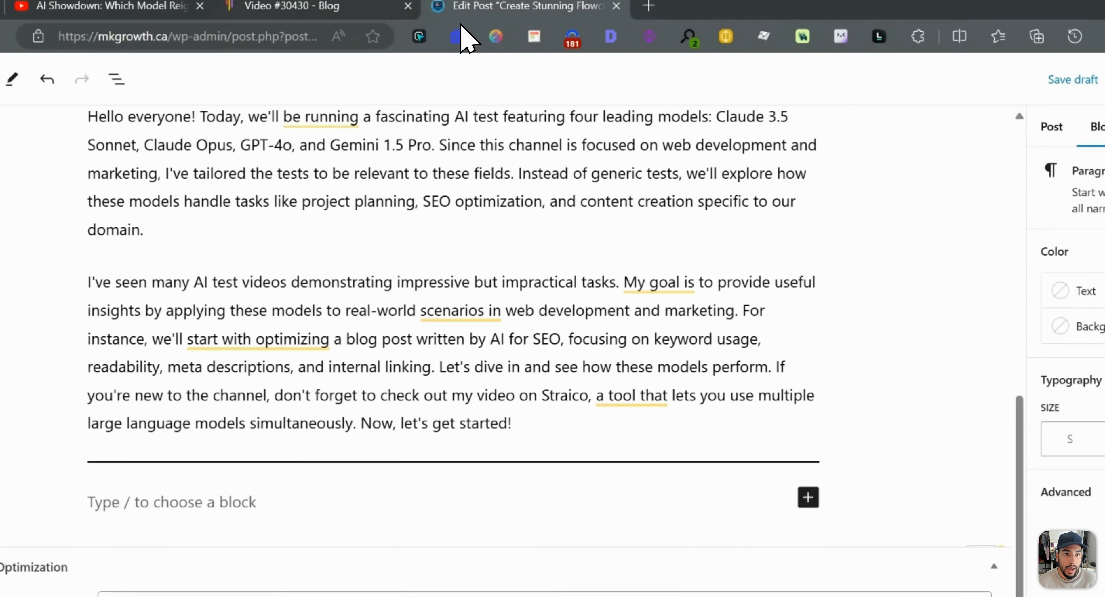
left_click(295, 37)
left_click(407, 406)
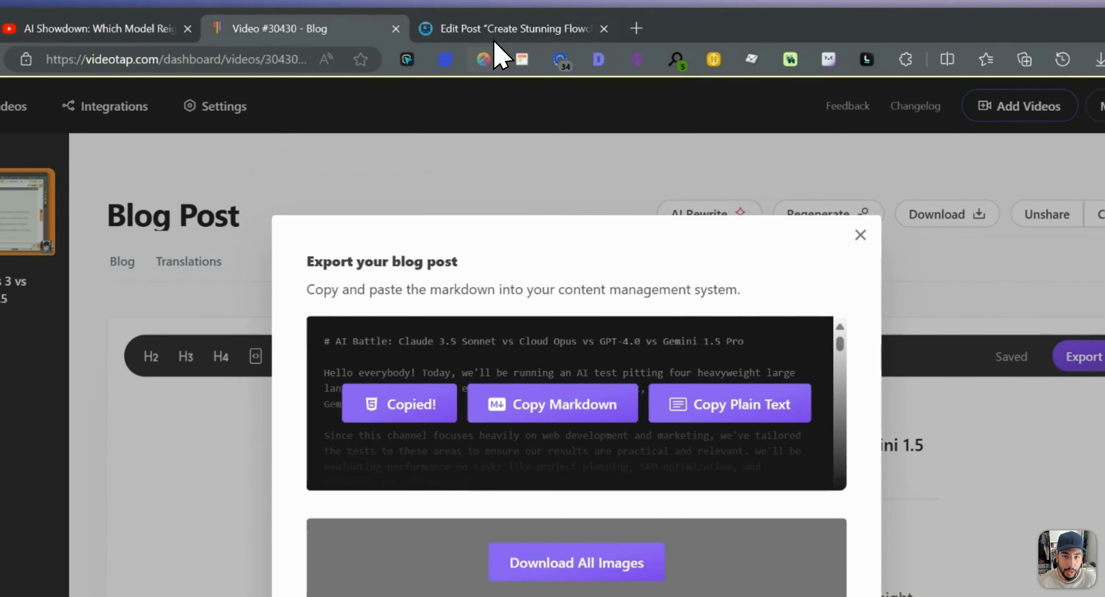
left_click(485, 31)
key("ctrl+v")
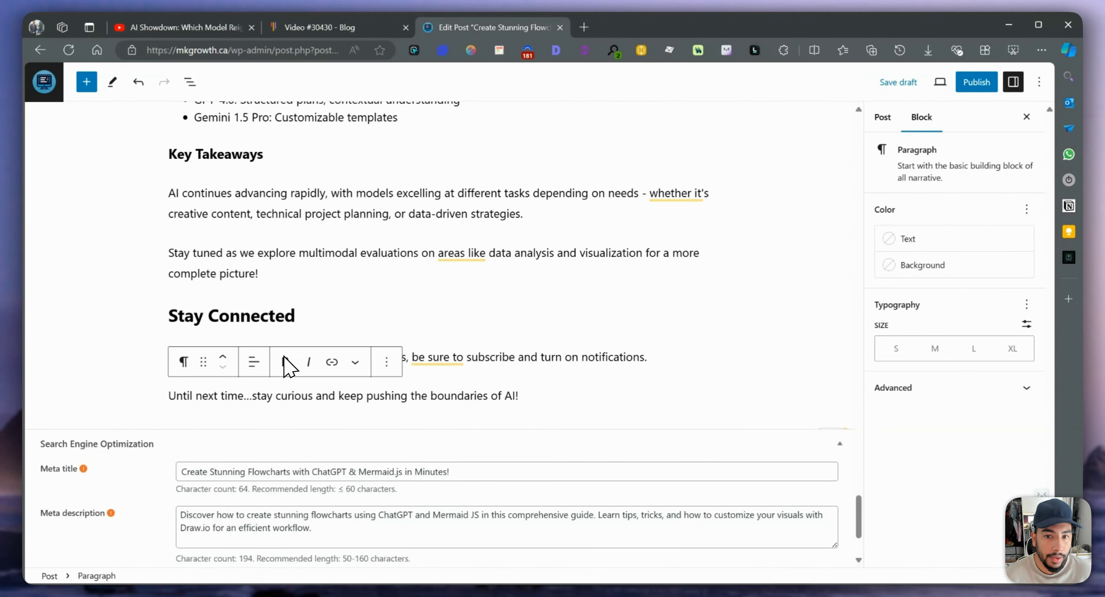
- Cut the heading "AI Battle: Claude 3.5 Sonnet vs Cloud Opus vs GPT-4.0 vs Gemini 1.5 Pro" and replace the post title with it
scroll(457, 337, "up", 8)
scroll(398, 336, "up", 10)
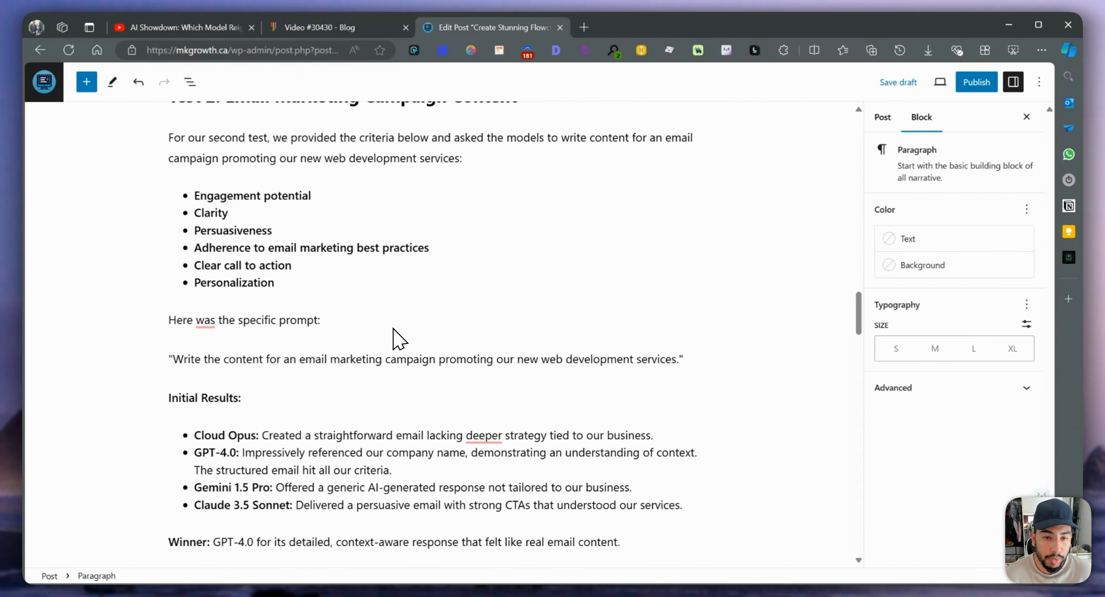
scroll(397, 338, "up", 15)
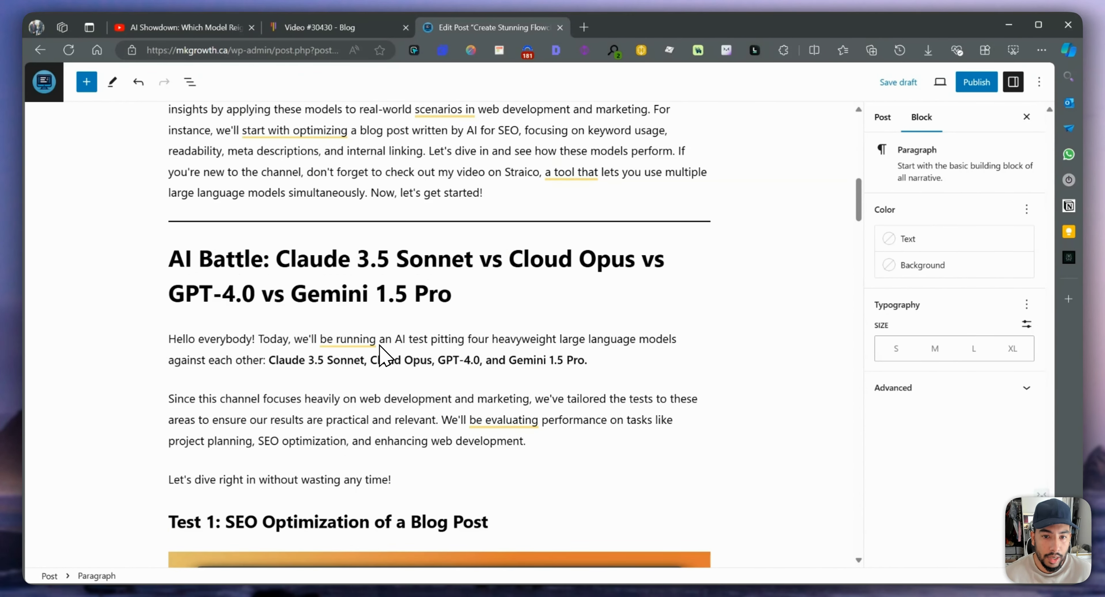
scroll(383, 355, "up", 6)
scroll(401, 352, "down", 2)
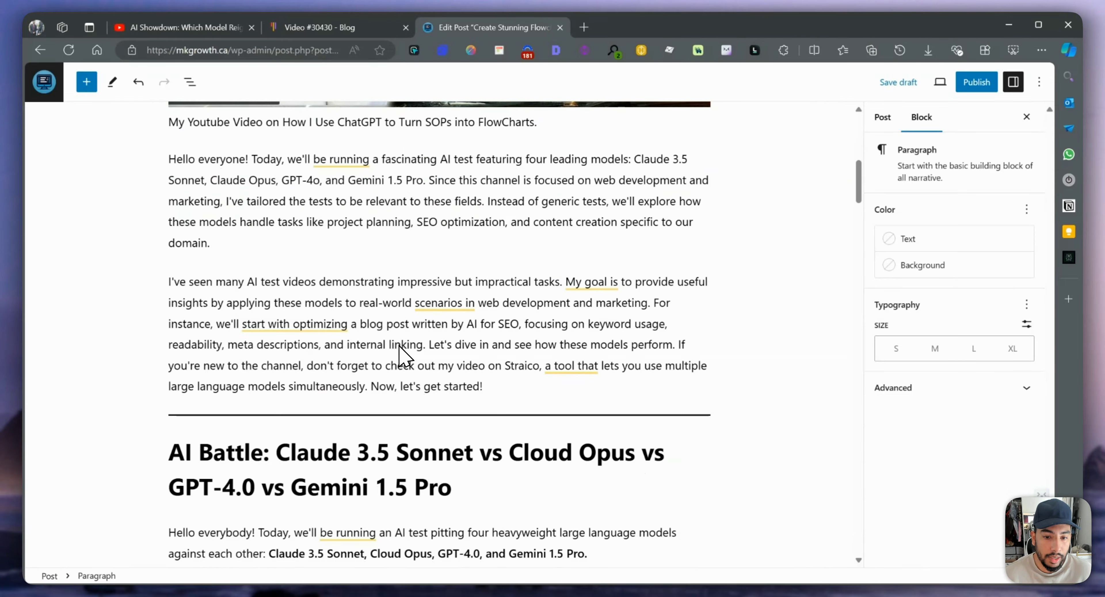
scroll(403, 356, "down", 2)
left_click_drag(452, 401, 170, 327)
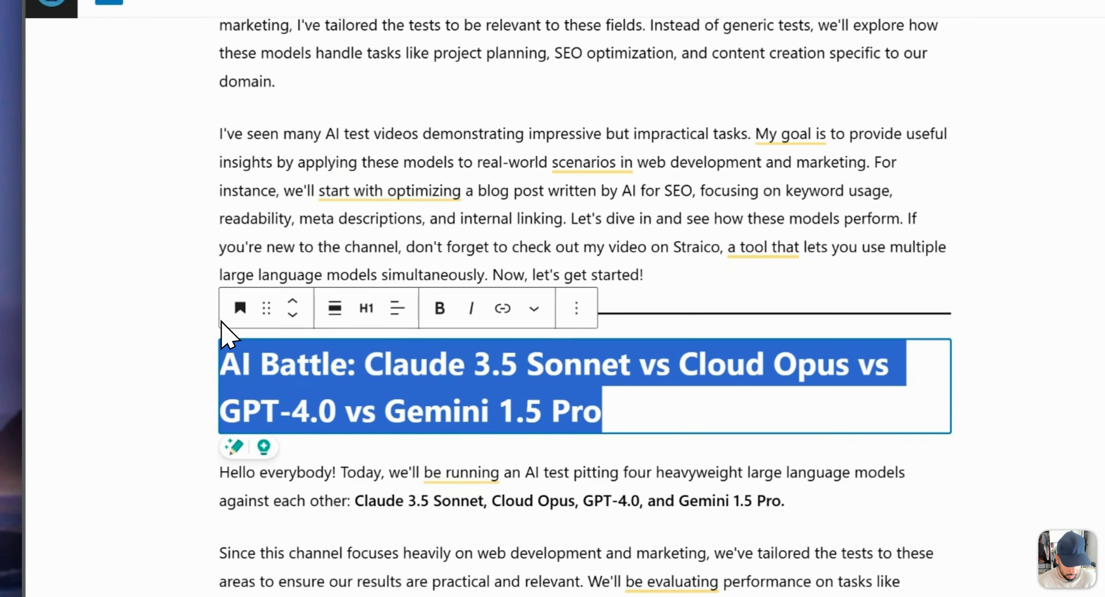
key("ctrl+x")
scroll(260, 158, "up", 10)
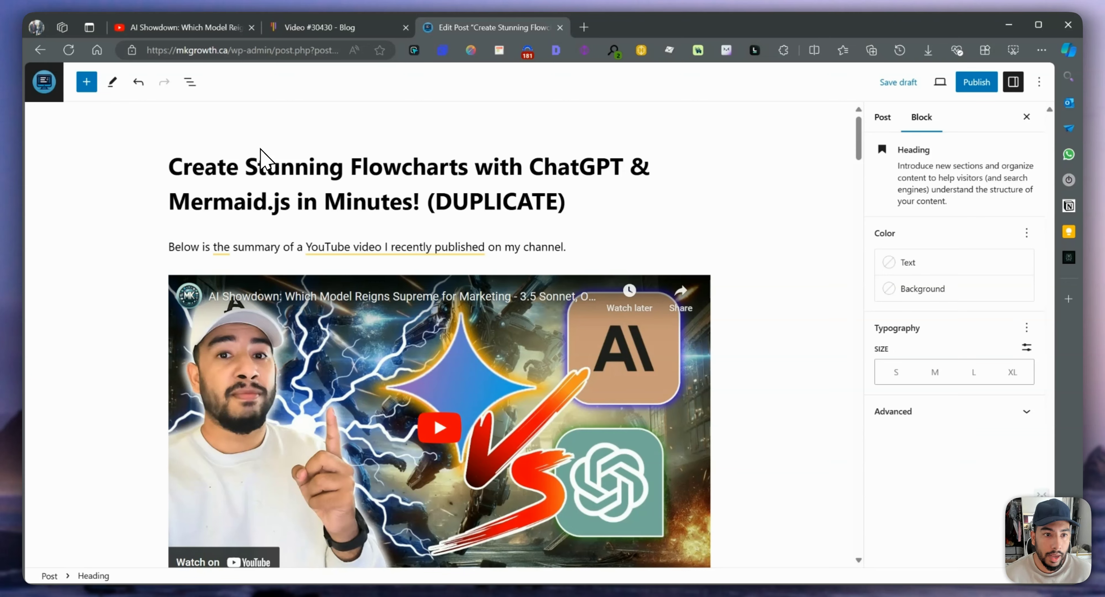
triple_click(260, 176)
- Delete the empty heading block below the separator
scroll(309, 343, "down", 15)
left_click(317, 301)
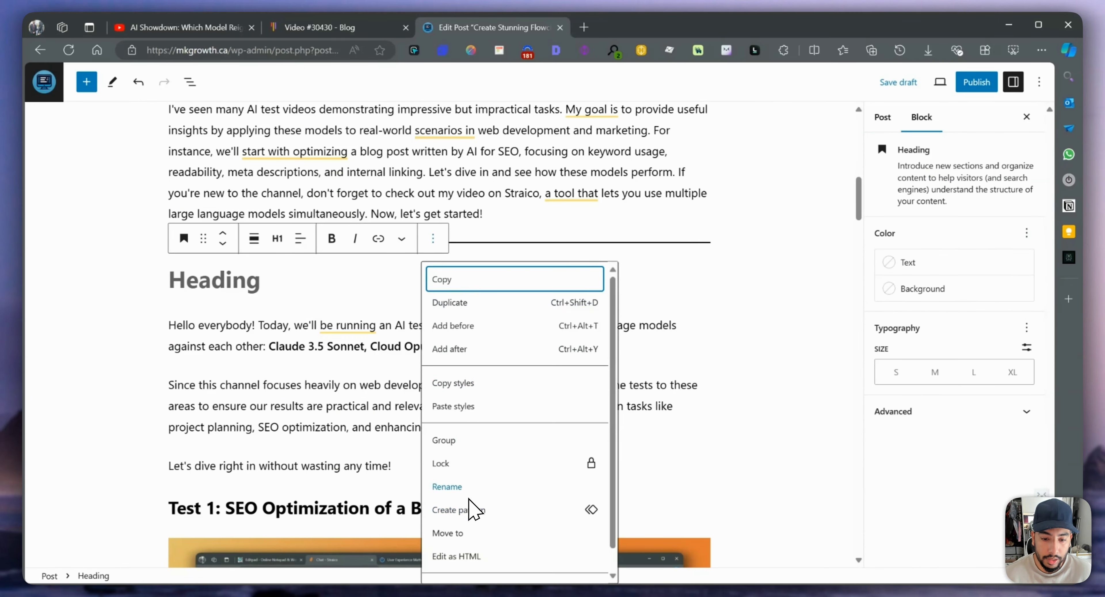
left_click(497, 567)
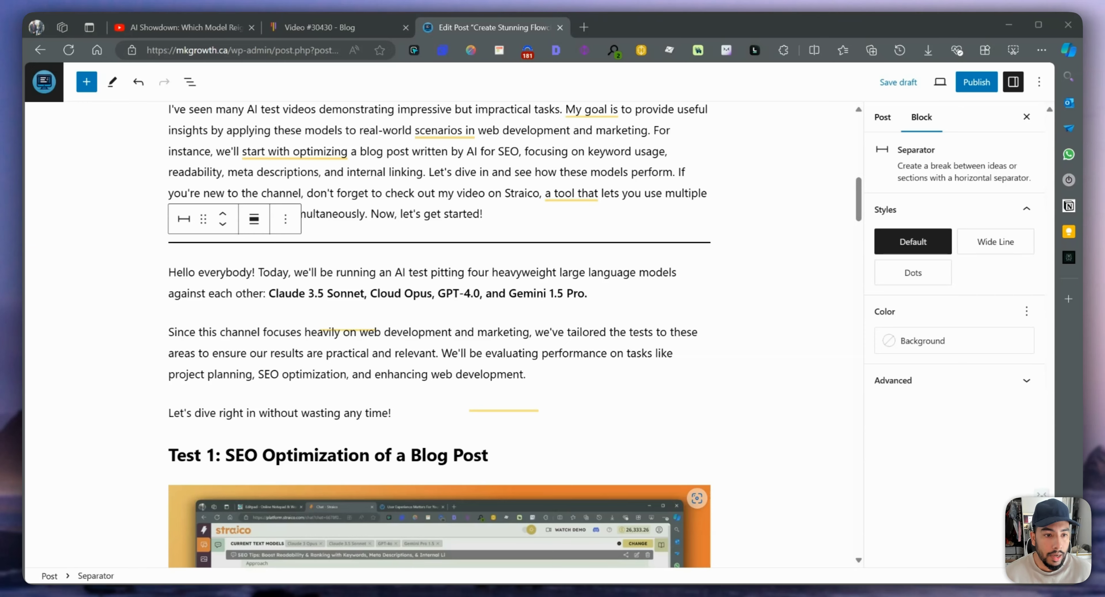
- Delete the duplicate "Hello everybody!" paragraph below the separator together with its emptied block
scroll(406, 330, "up", 2)
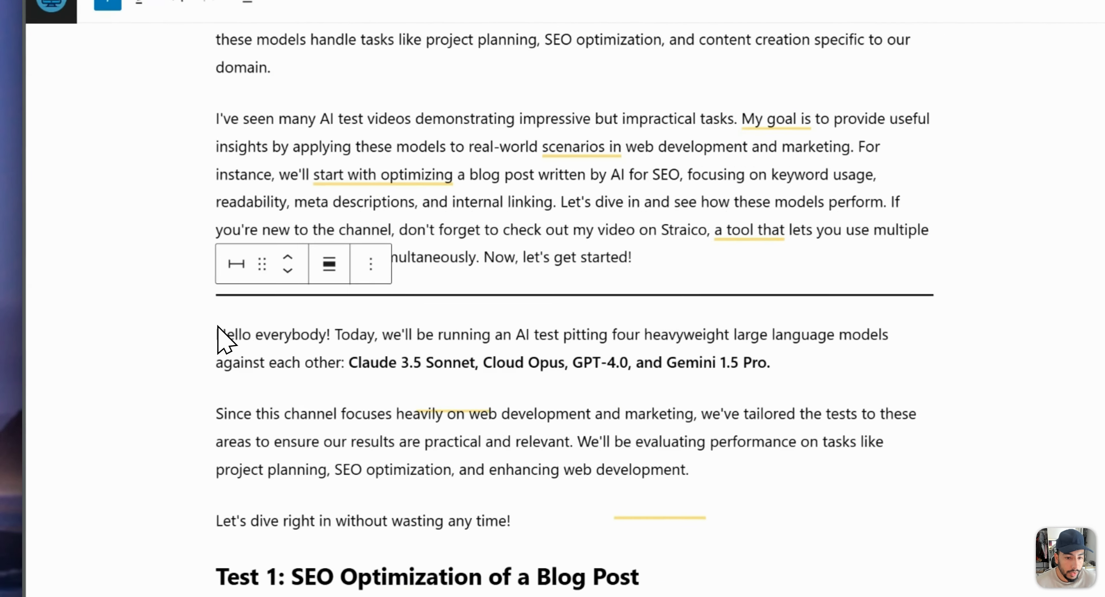
left_click(168, 330)
left_click_drag(223, 334, 817, 375)
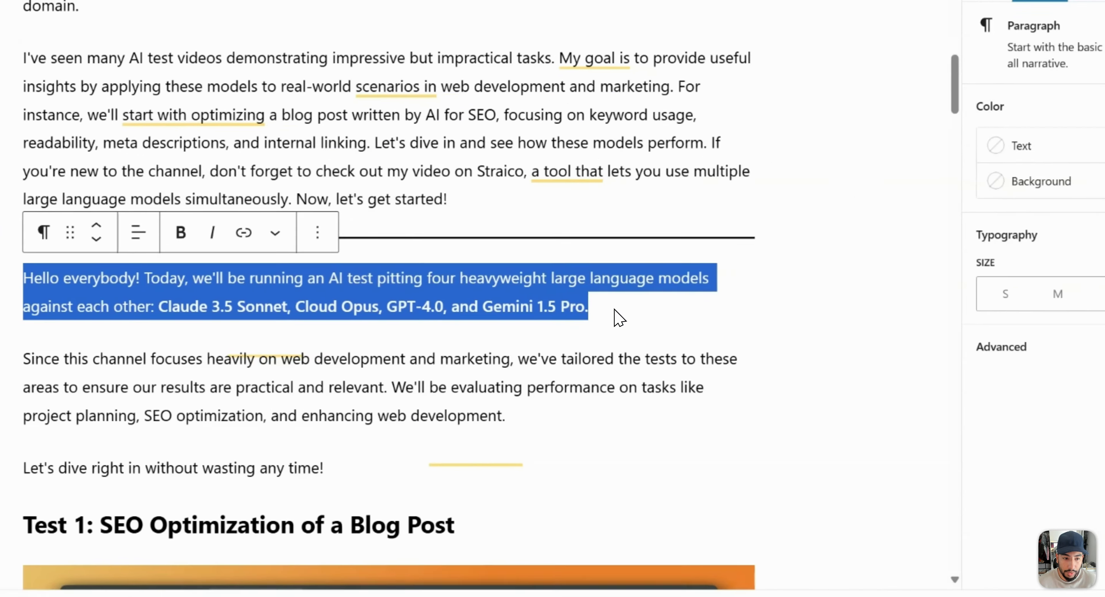
key("BackSpace")
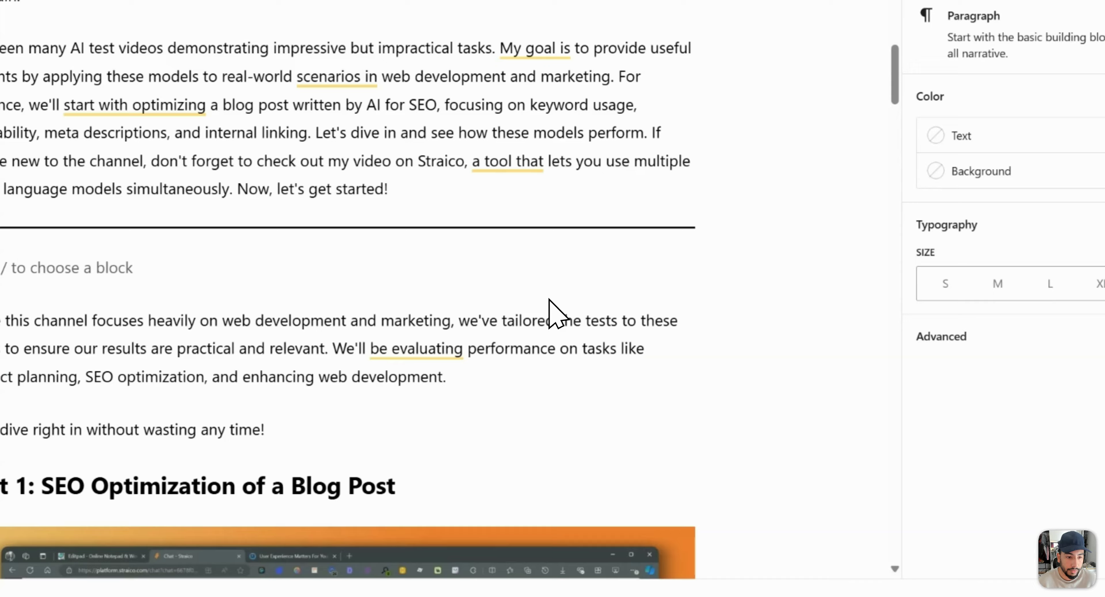
key("BackSpace")
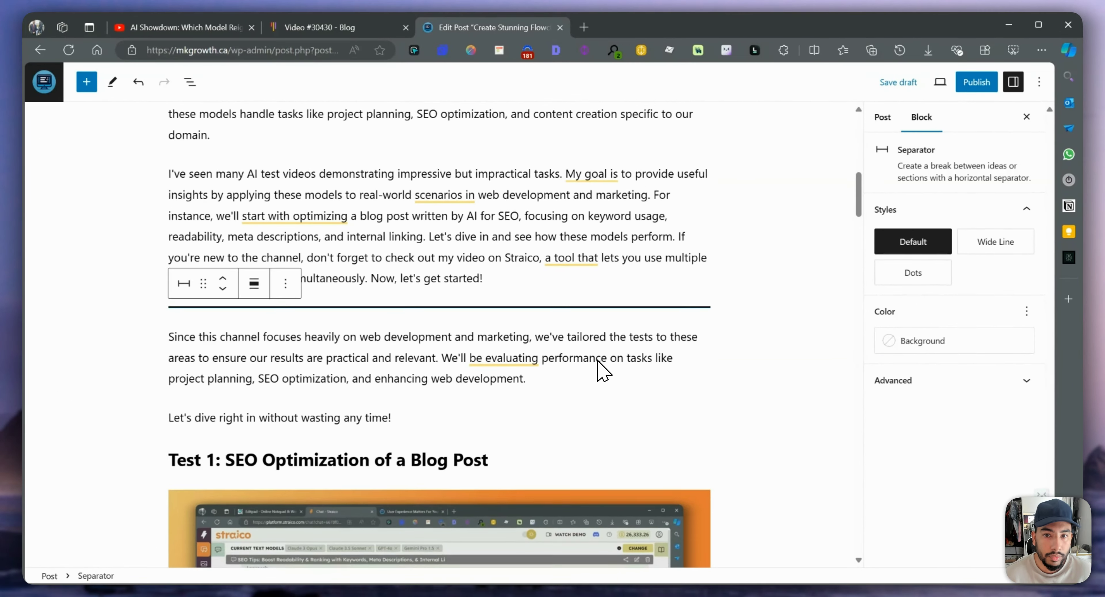
- Replace the post's SEO meta title with "AI Showdown: Which LLM is the best model in 2024?"
scroll(590, 358, "up", 4)
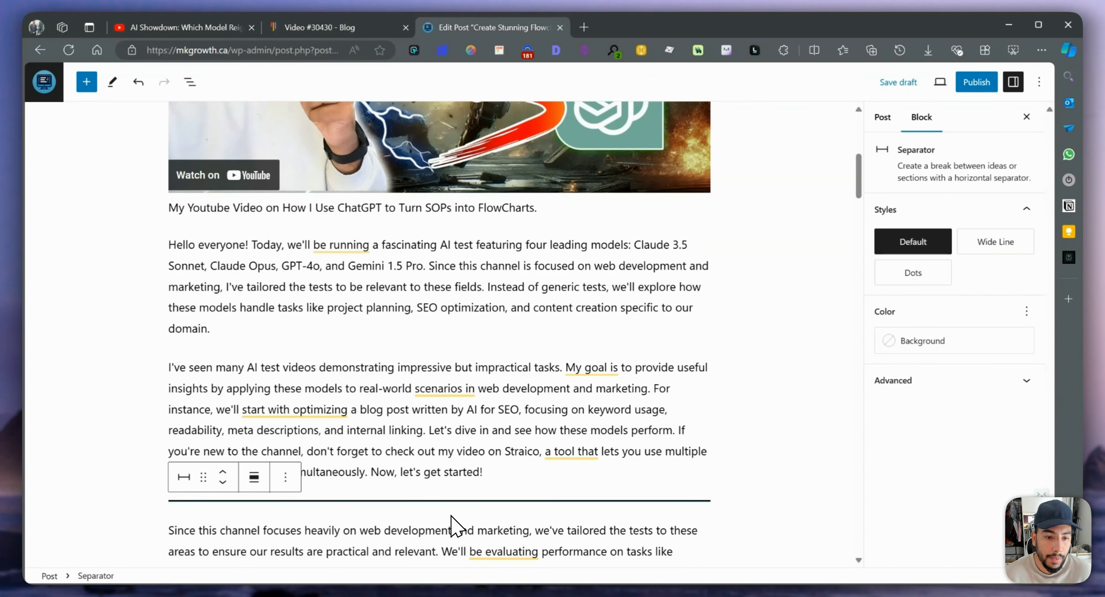
scroll(456, 408, "down", 5)
scroll(291, 403, "down", 12)
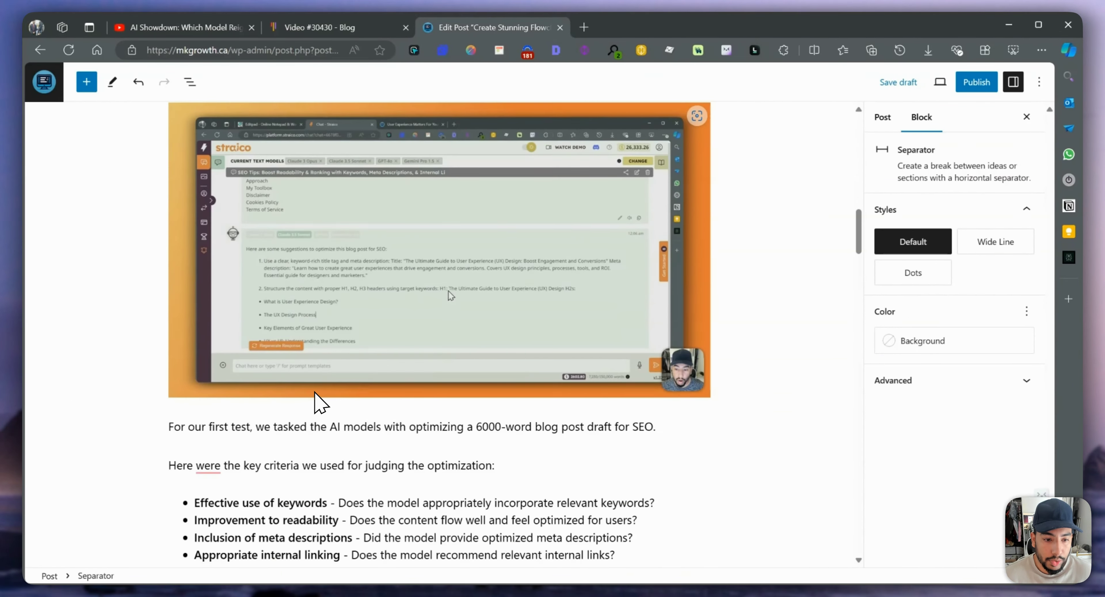
scroll(326, 401, "down", 20)
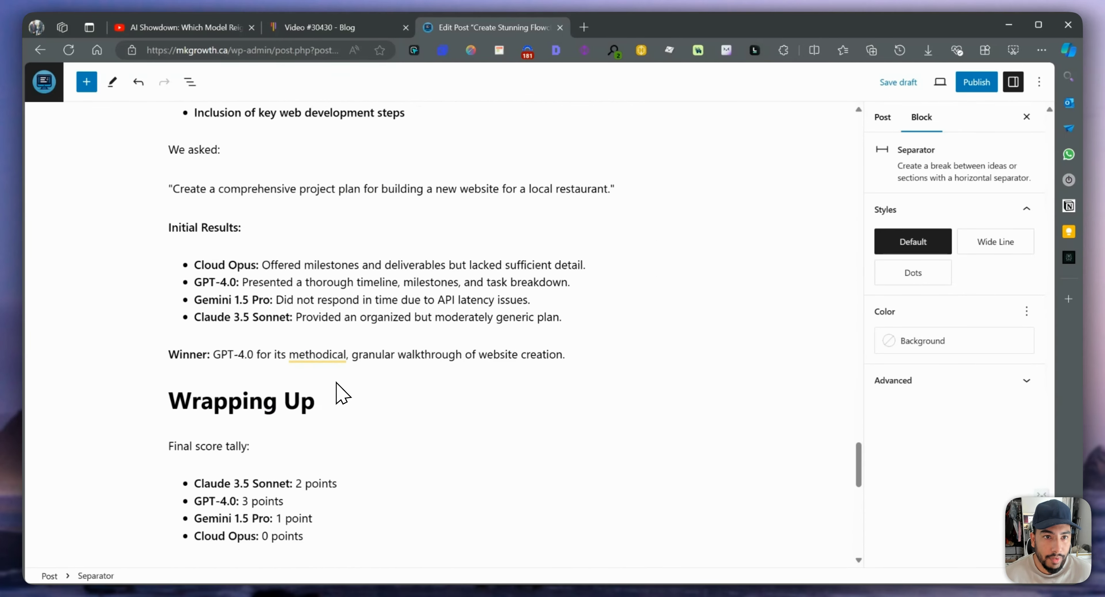
scroll(338, 379, "down", 8)
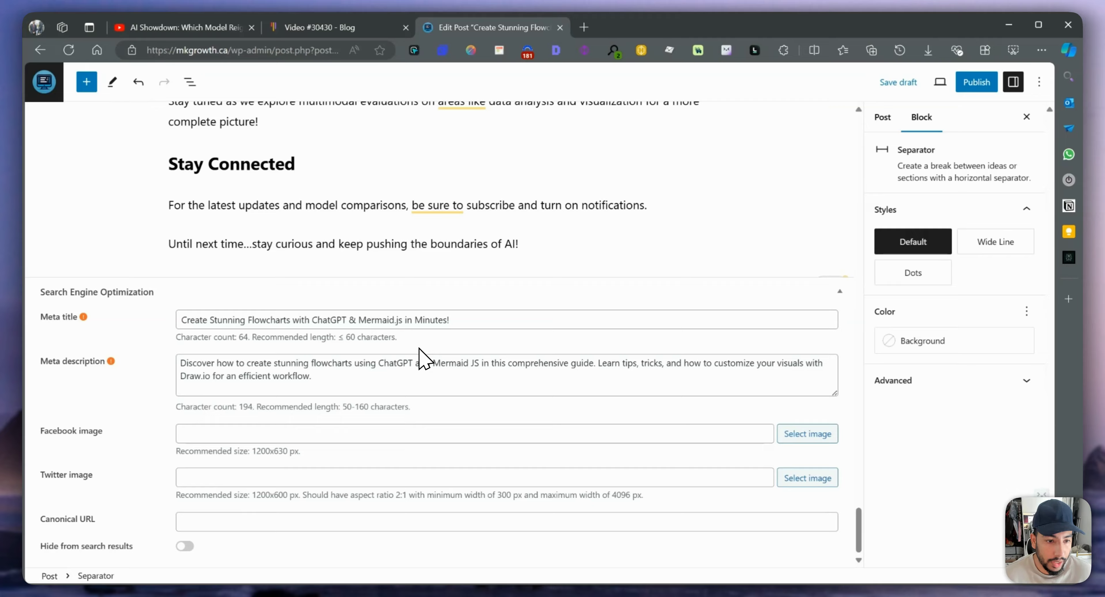
scroll(322, 337, "up", 20)
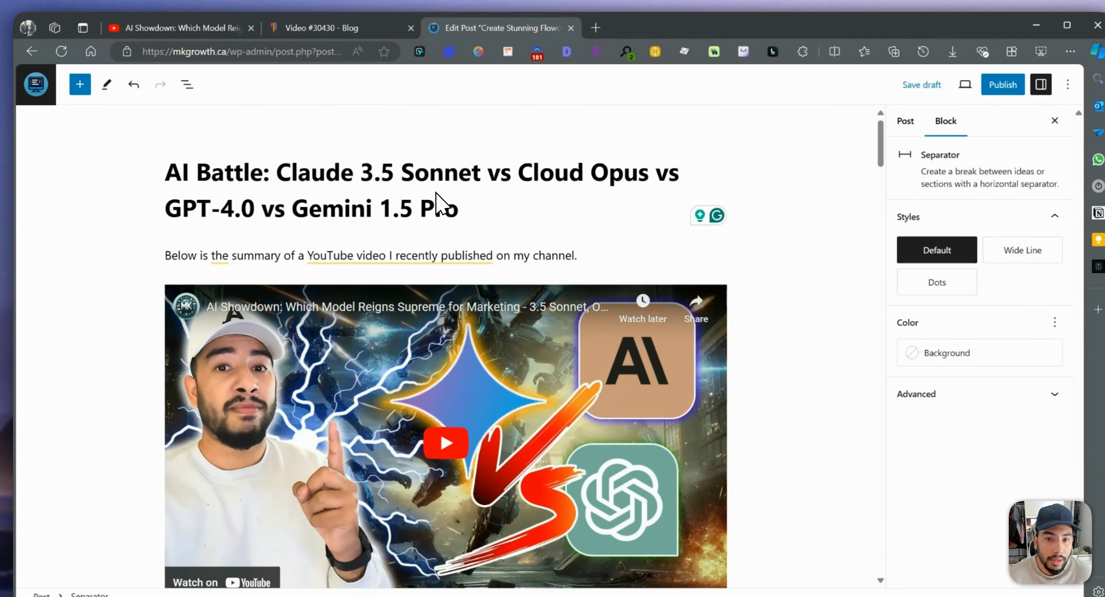
left_click_drag(450, 201, 168, 165)
left_click(167, 164)
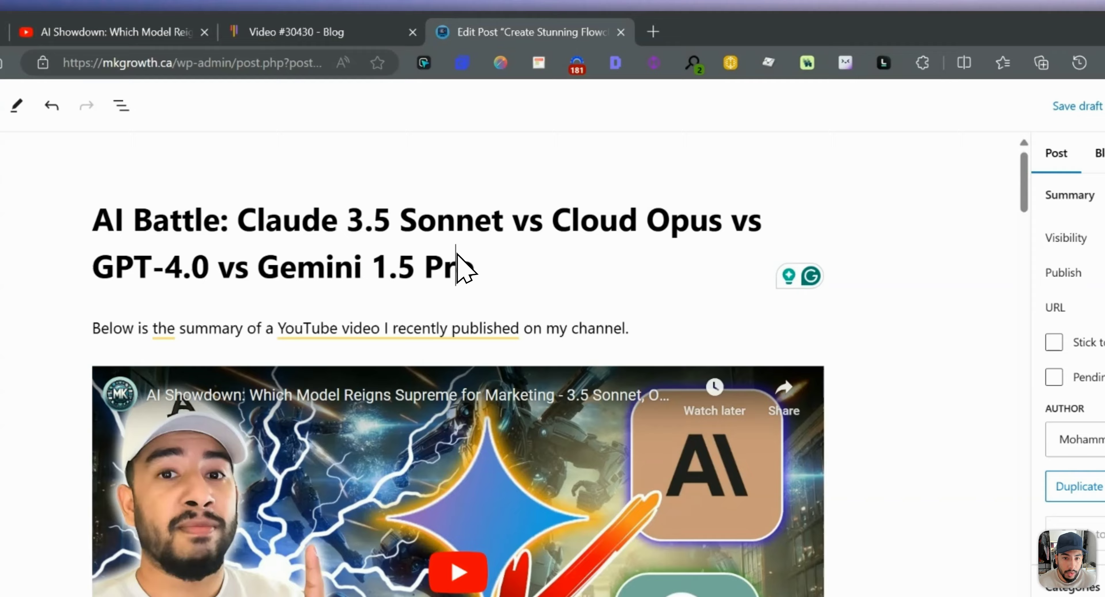
left_click_drag(600, 235, 216, 202)
scroll(335, 377, "down", 20)
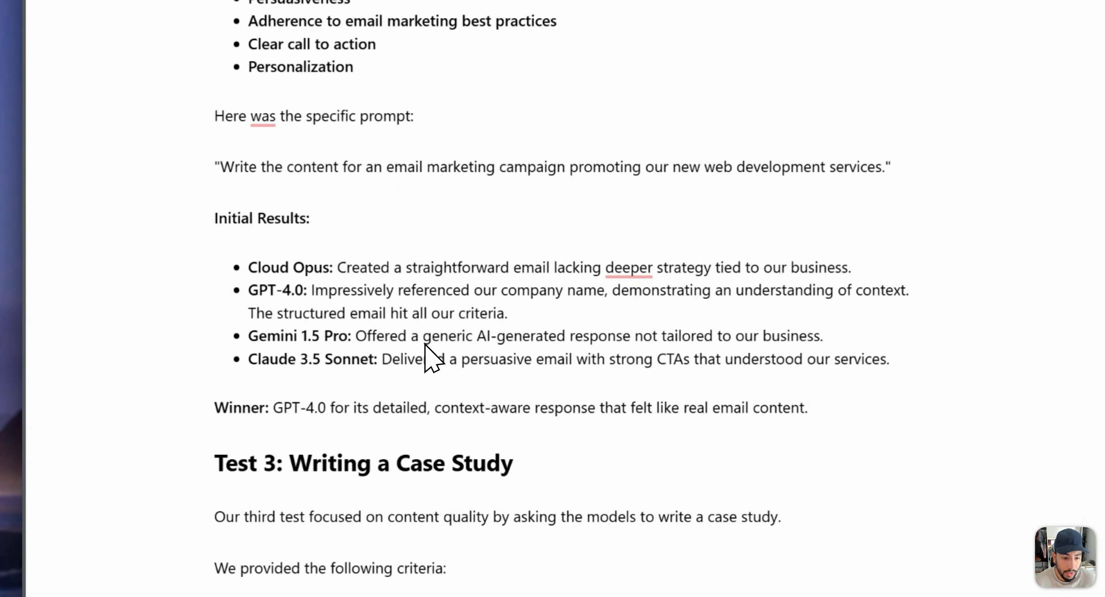
scroll(329, 367, "down", 20)
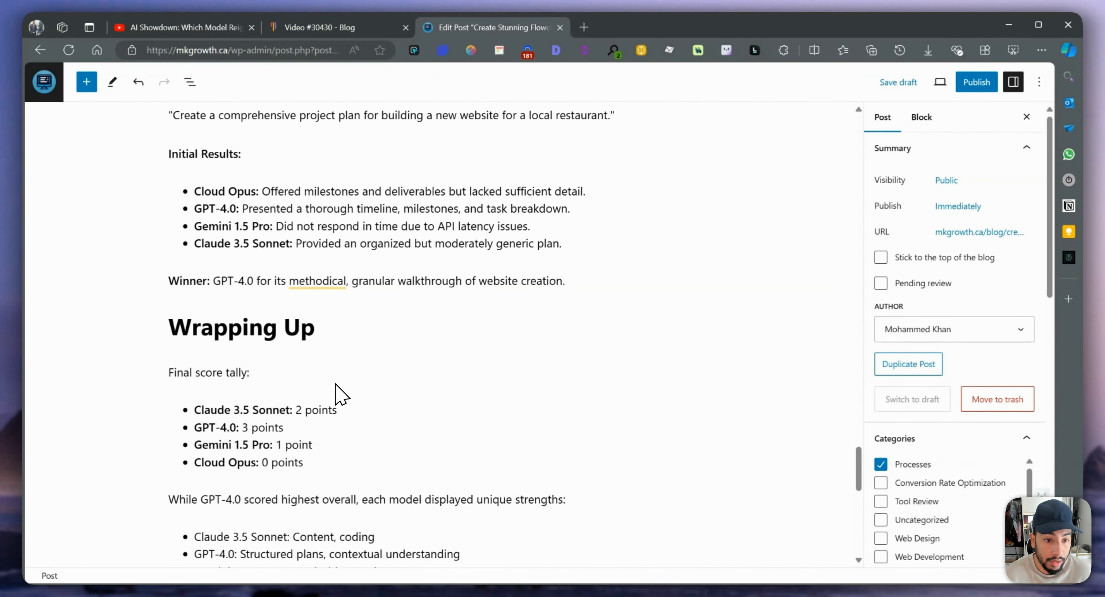
scroll(334, 413, "down", 6)
triple_click(218, 319)
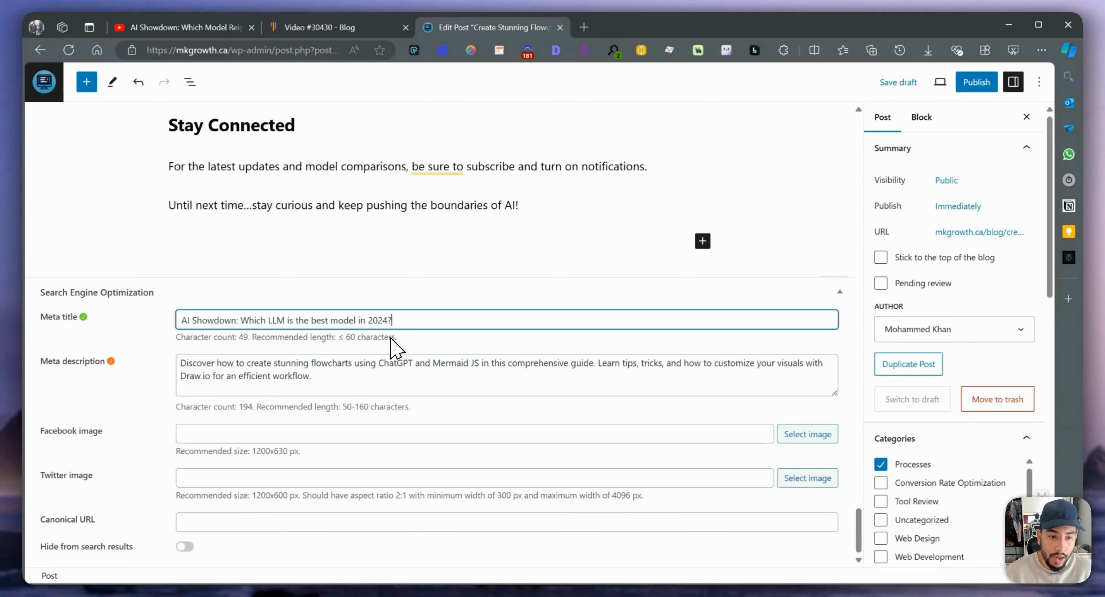
- Replace the meta description with the intro's sentence "We'll be running a fascinating AI test featuring four leading models…", through "Gemini 1.5 Pro.", capitalizing its first word
scroll(390, 337, "up", 20)
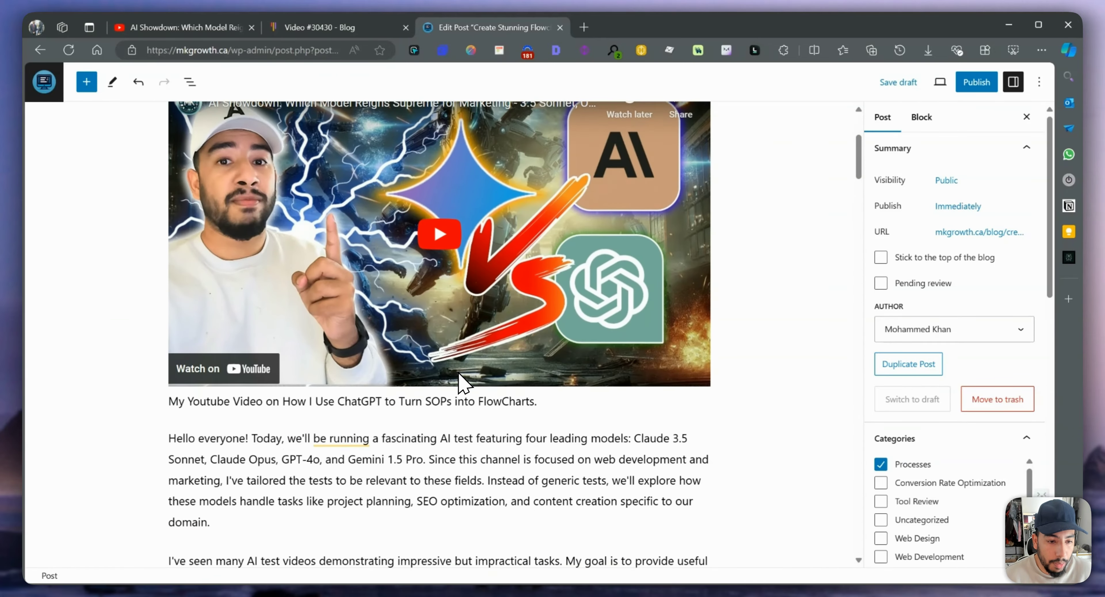
scroll(462, 383, "down", 5)
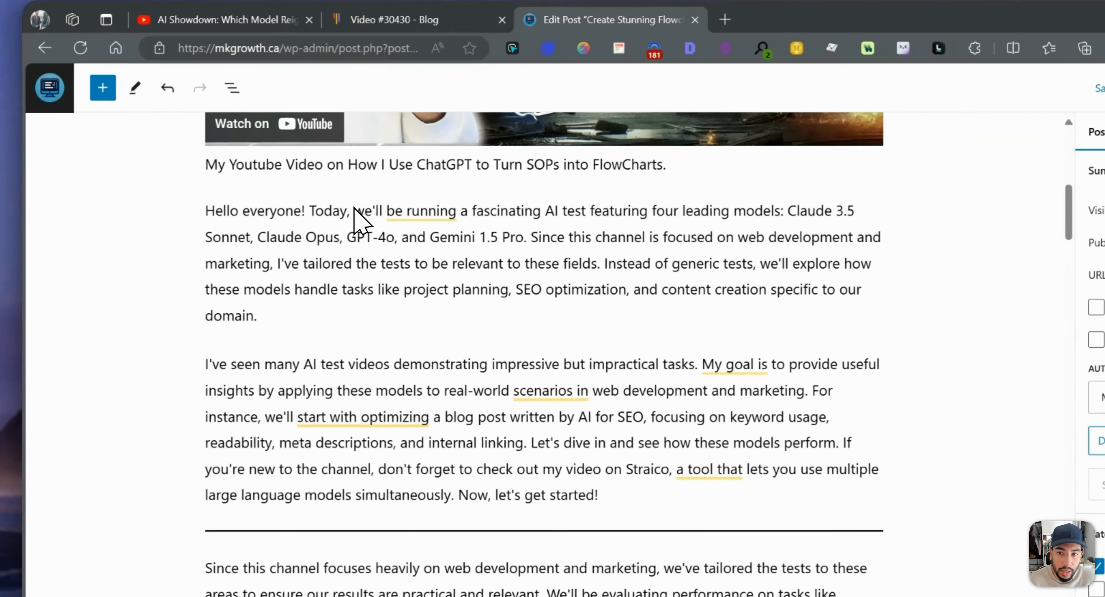
left_click_drag(291, 180, 402, 201)
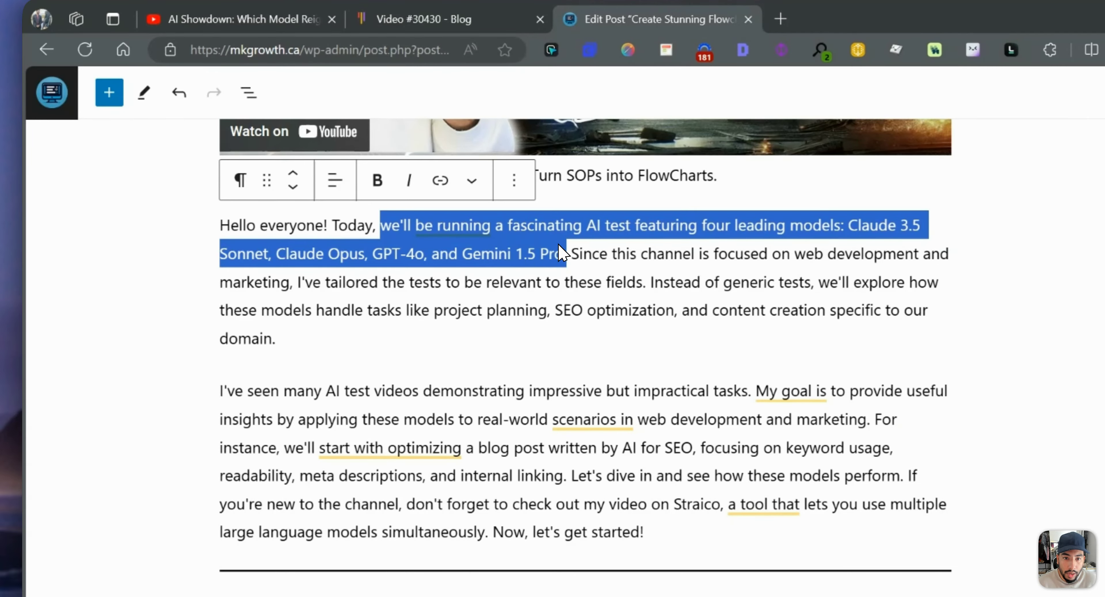
scroll(570, 262, "down", 20)
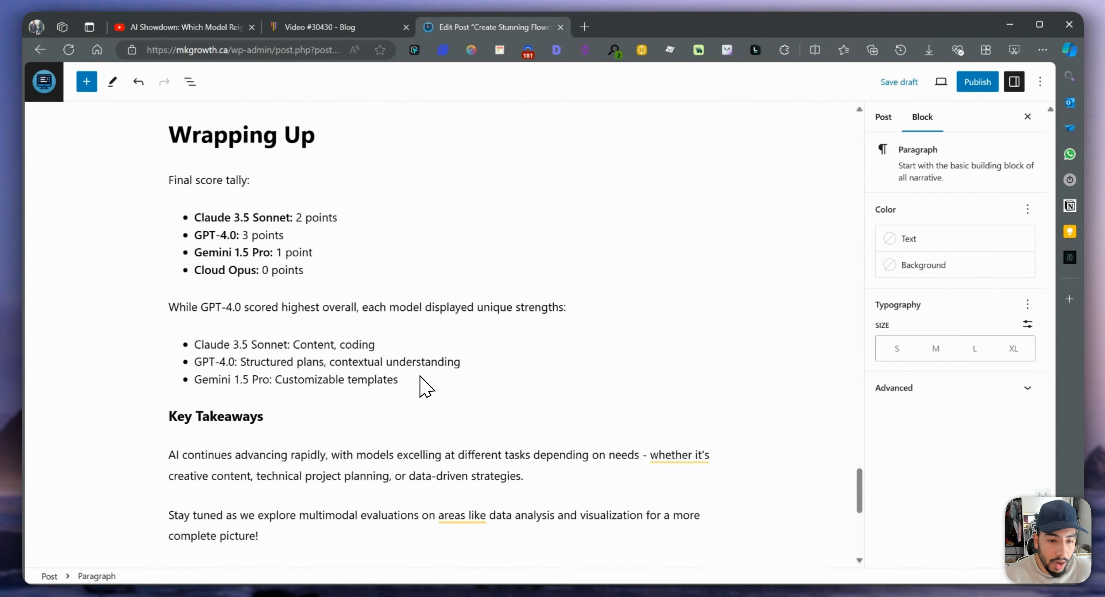
scroll(422, 384, "down", 3)
triple_click(226, 377)
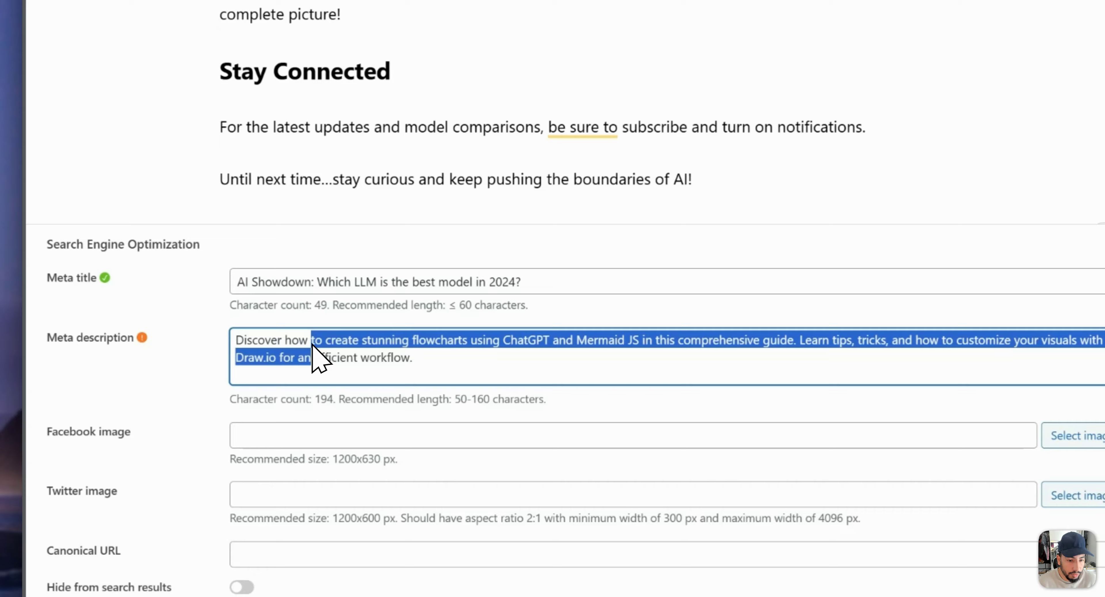
type("we'll be running a fascinating AI test featuring four leading models: Claude 3.5 Sonnet, Claude Opus, GPT-4o, and Gemini 1.5 Pro.")
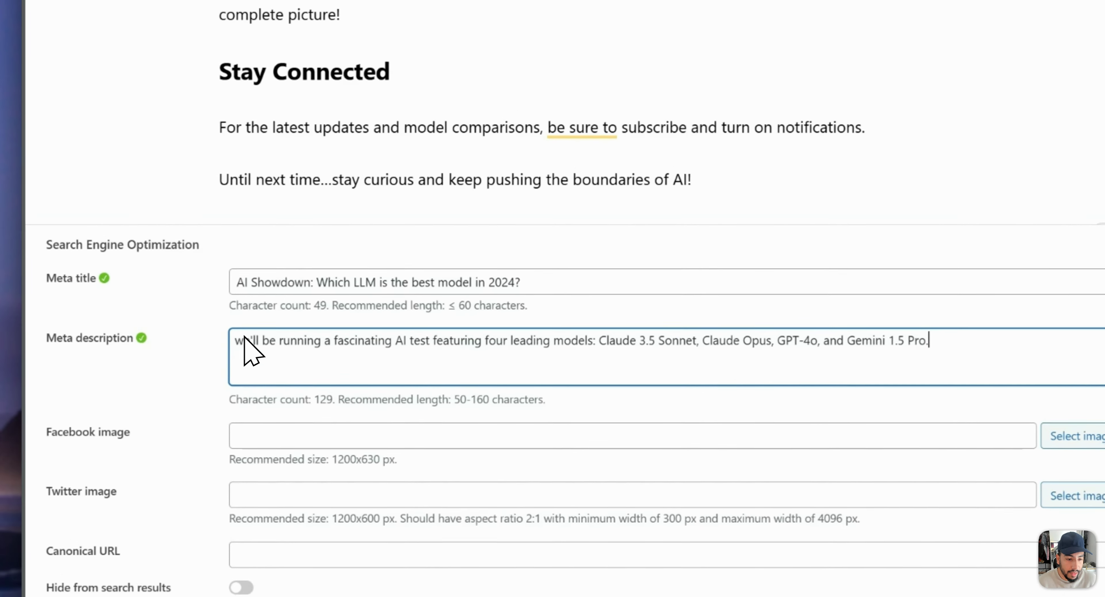
left_click_drag(217, 325, 213, 324)
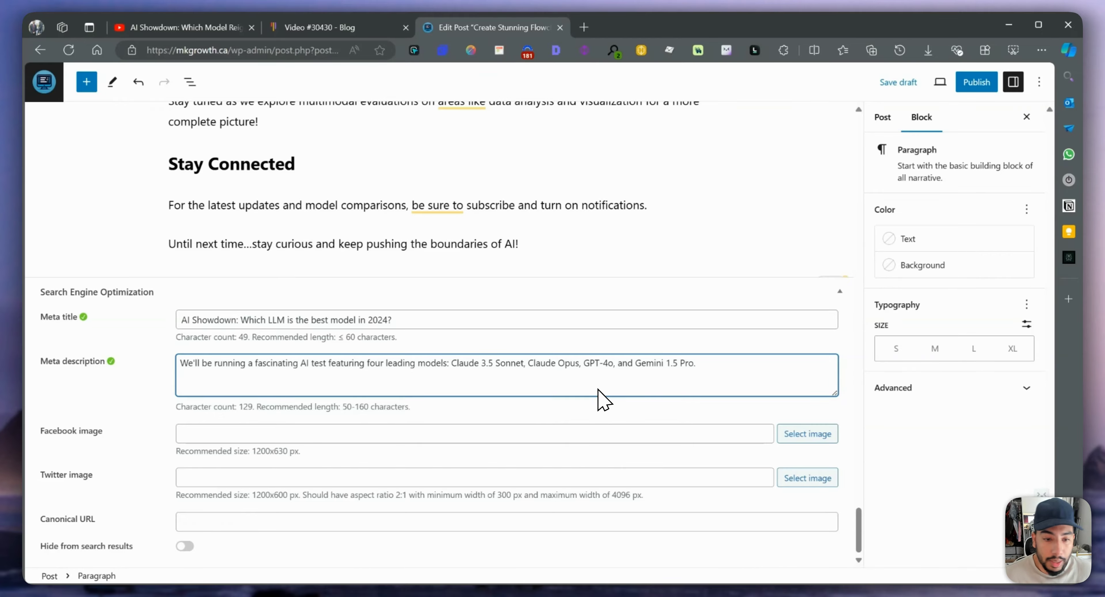
- Replace the post's excerpt with a copy of the whole "Hello everyone!" paragraph below the video
scroll(480, 445, "up", 20)
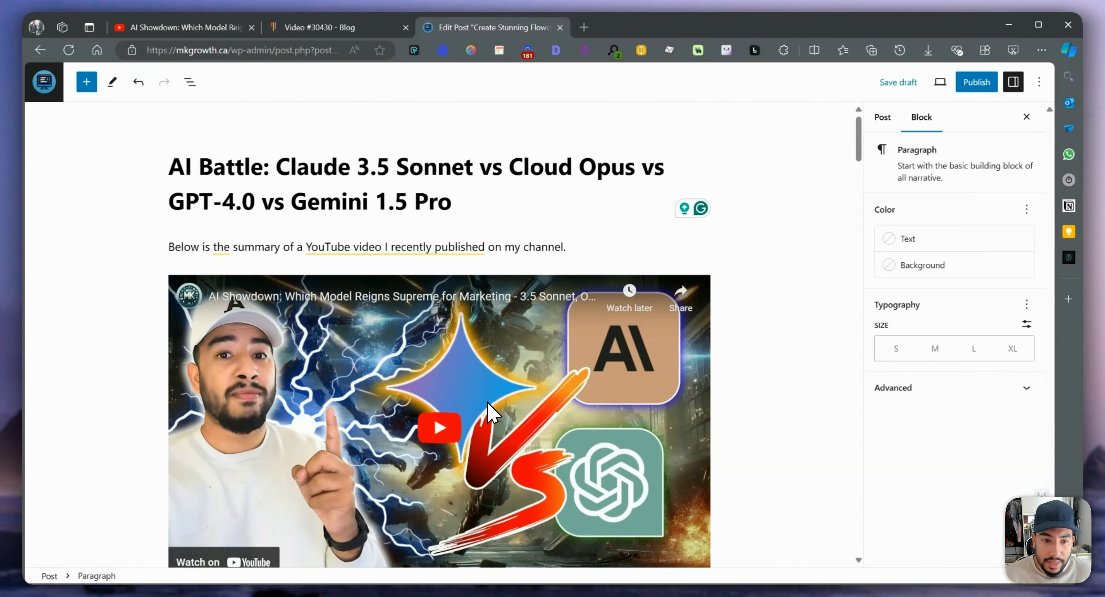
scroll(476, 455, "down", 5)
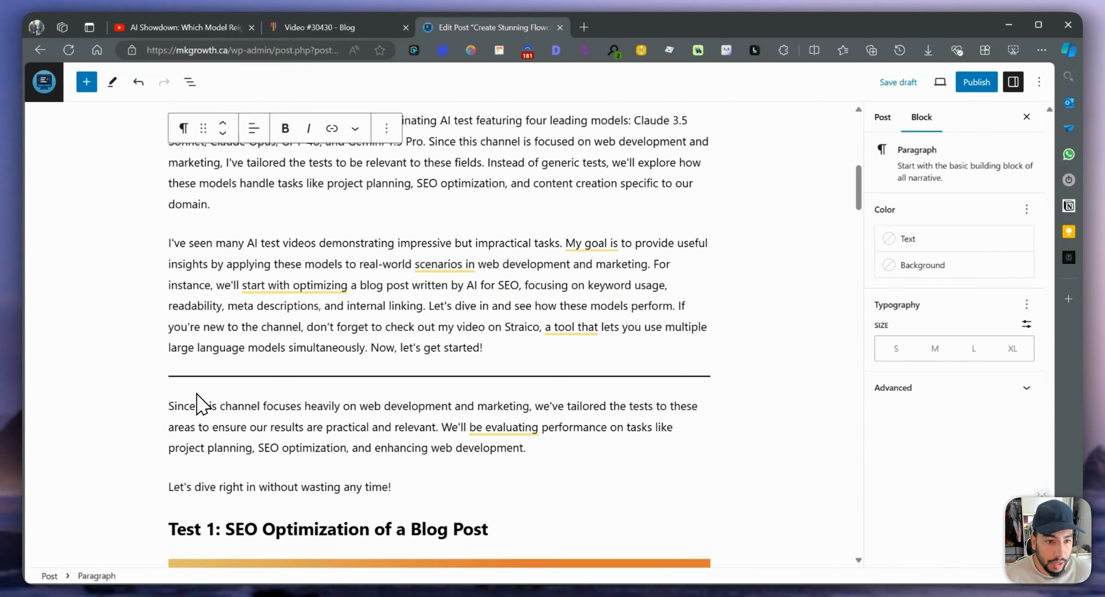
scroll(197, 403, "up", 4)
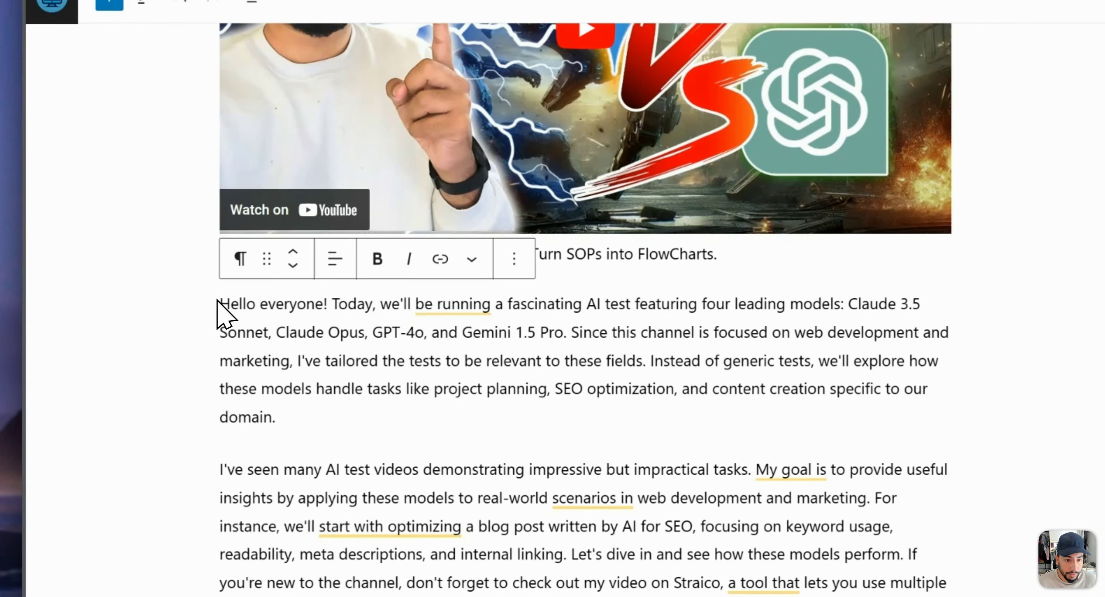
left_click_drag(338, 307, 723, 413)
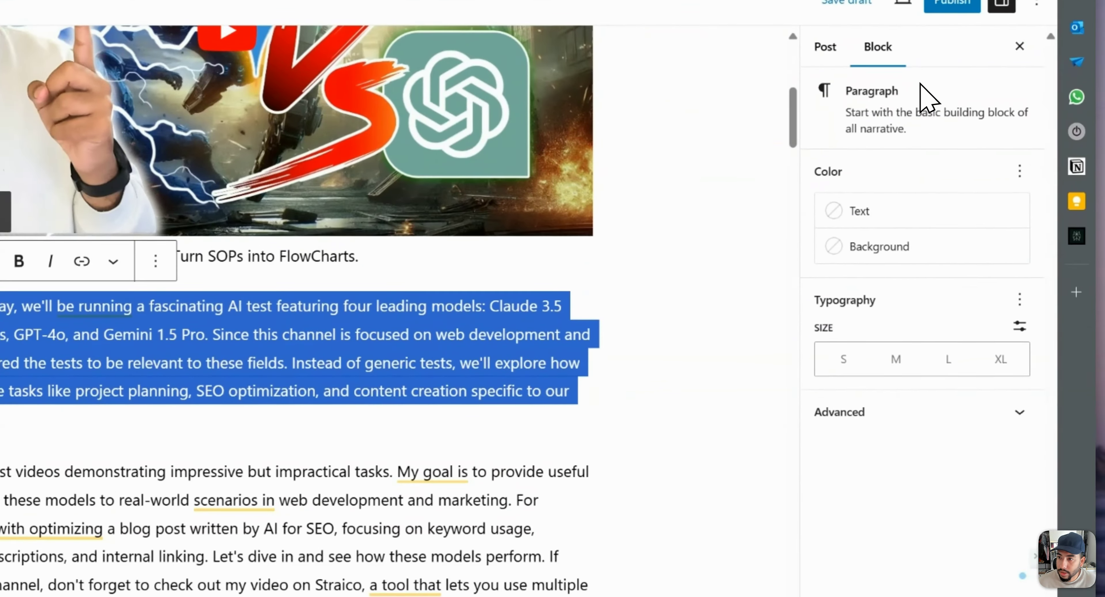
left_click(825, 46)
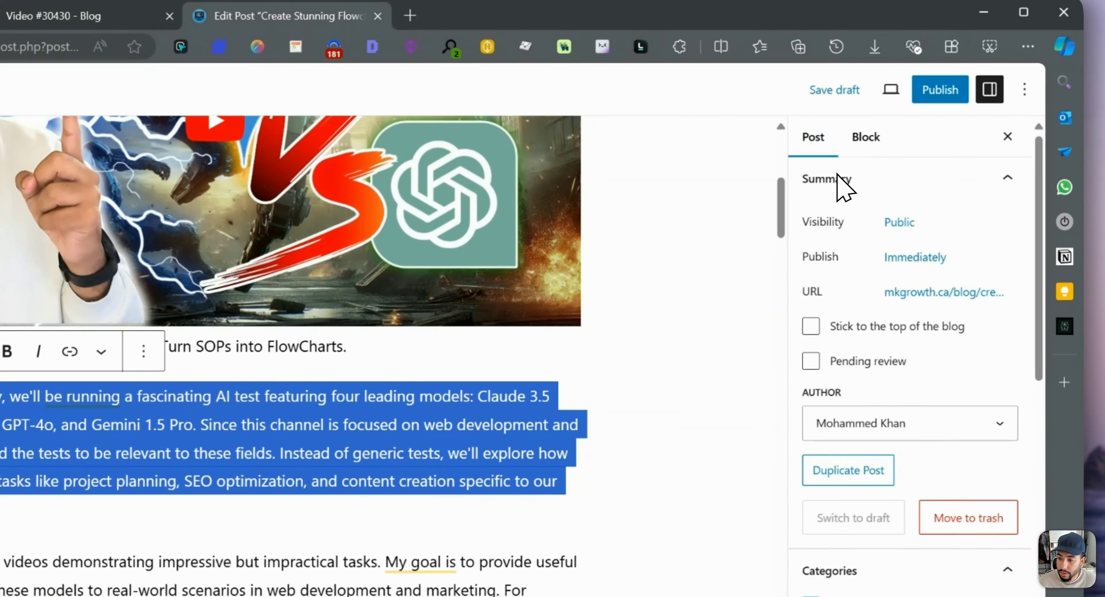
scroll(943, 386, "down", 15)
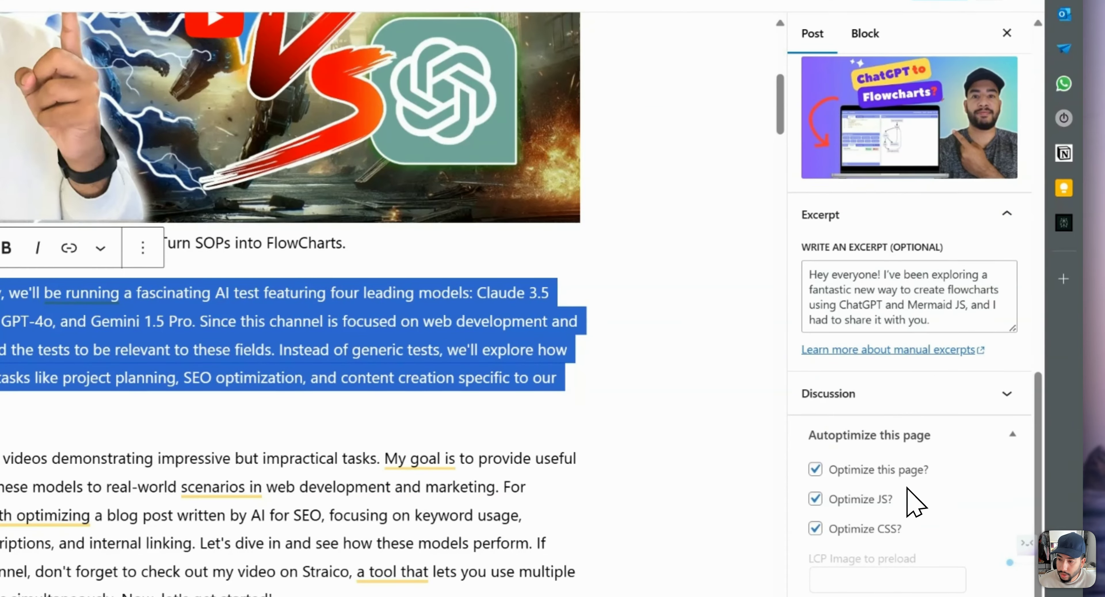
left_click(870, 305)
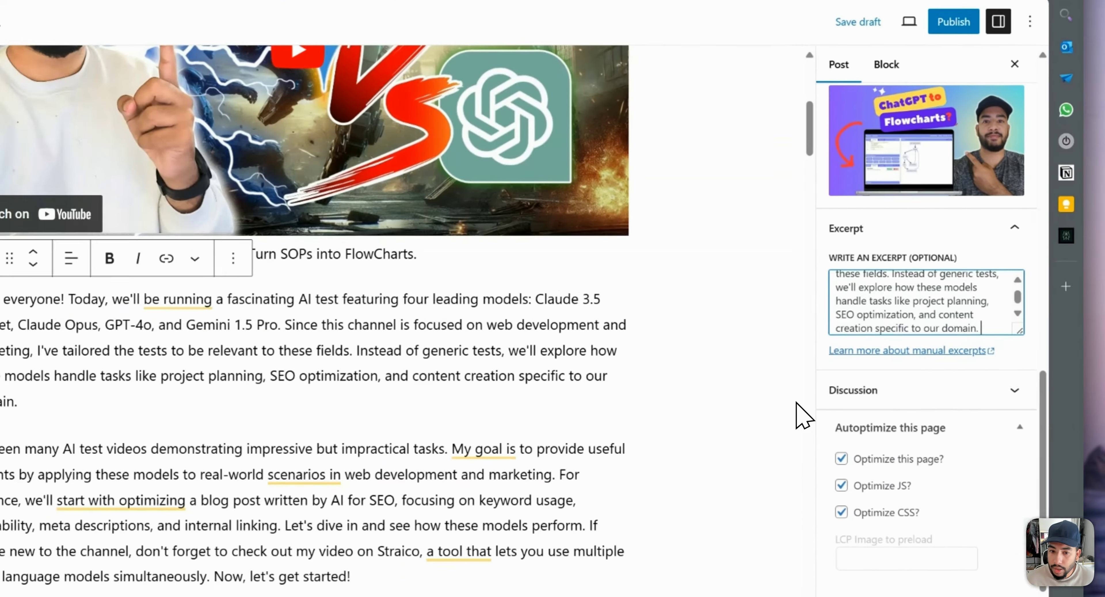
- Replace the featured image by uploading "Opus vs GPT4o vs Sonnet 3.5 vs Gemini 1.5 Pro.png" from the video's project folder in MKGrowth
scroll(436, 478, "down", 10)
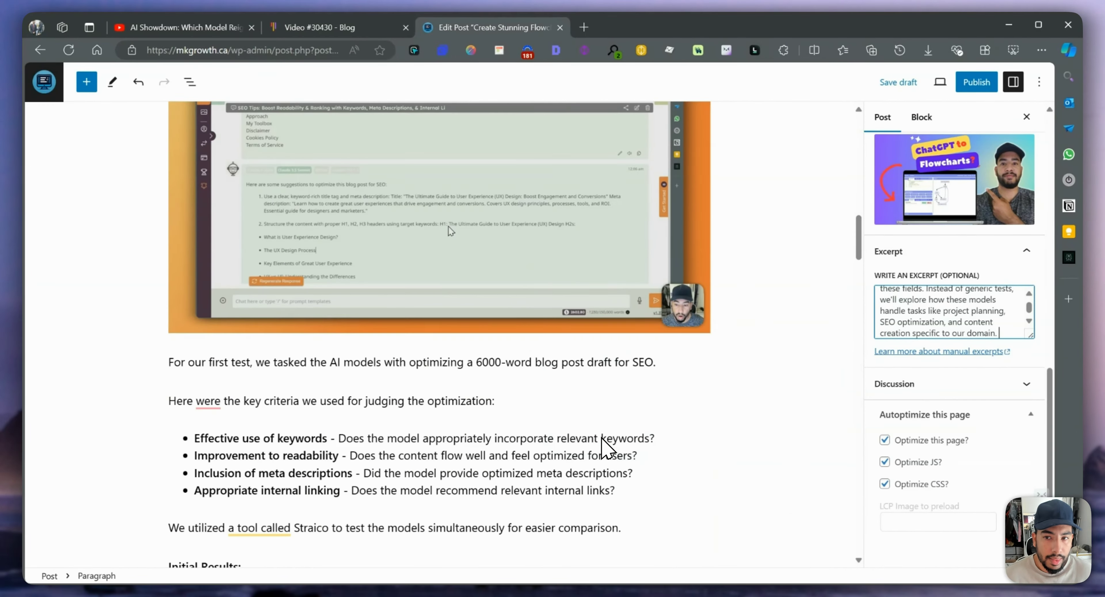
scroll(607, 454, "down", 10)
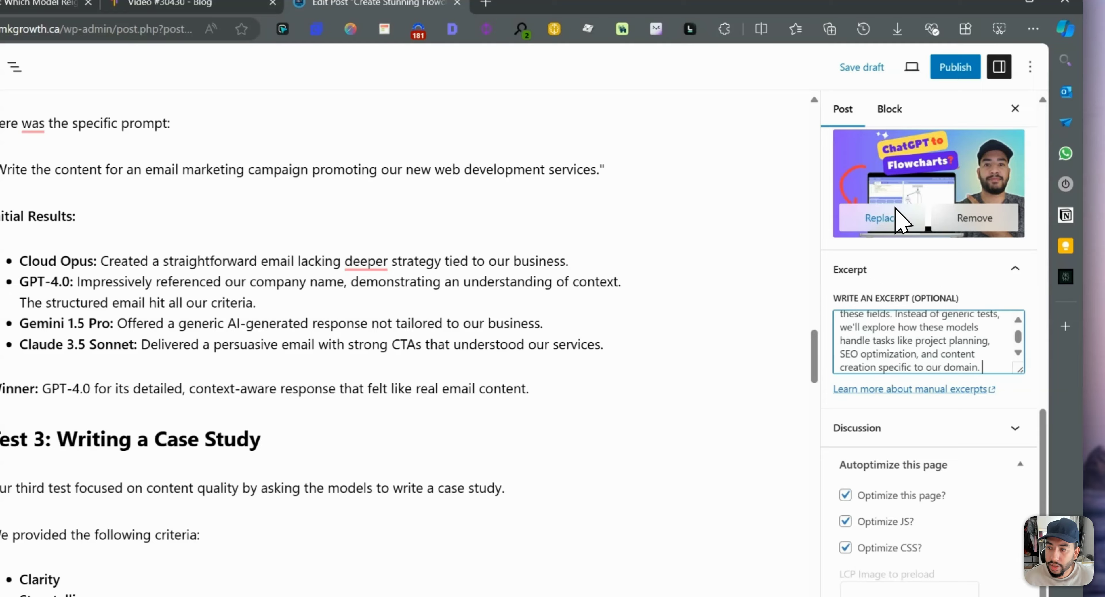
left_click(922, 207)
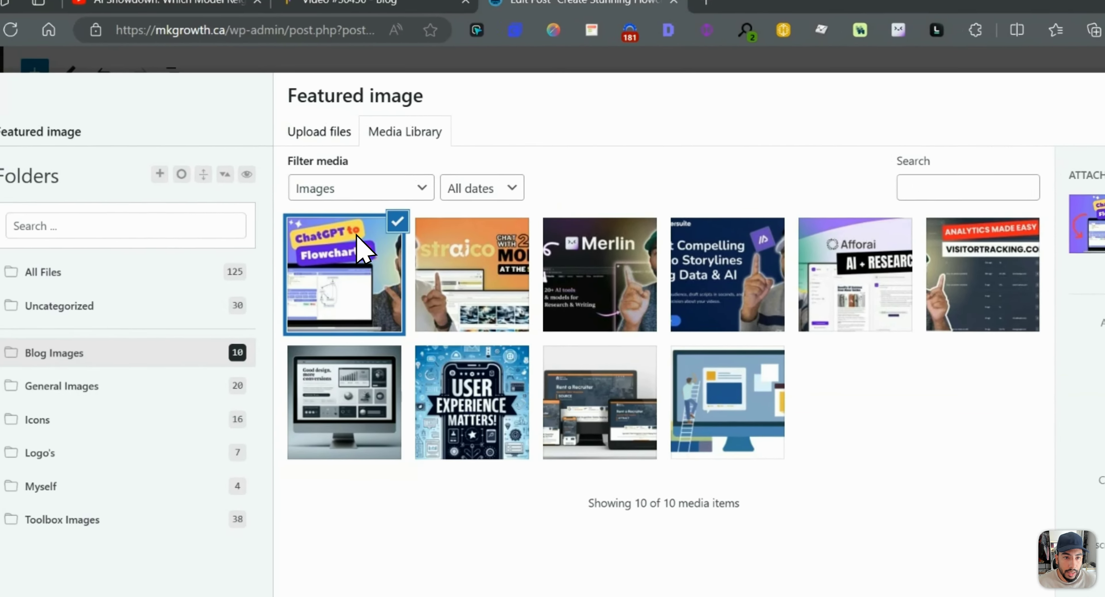
left_click(295, 122)
left_click(759, 392)
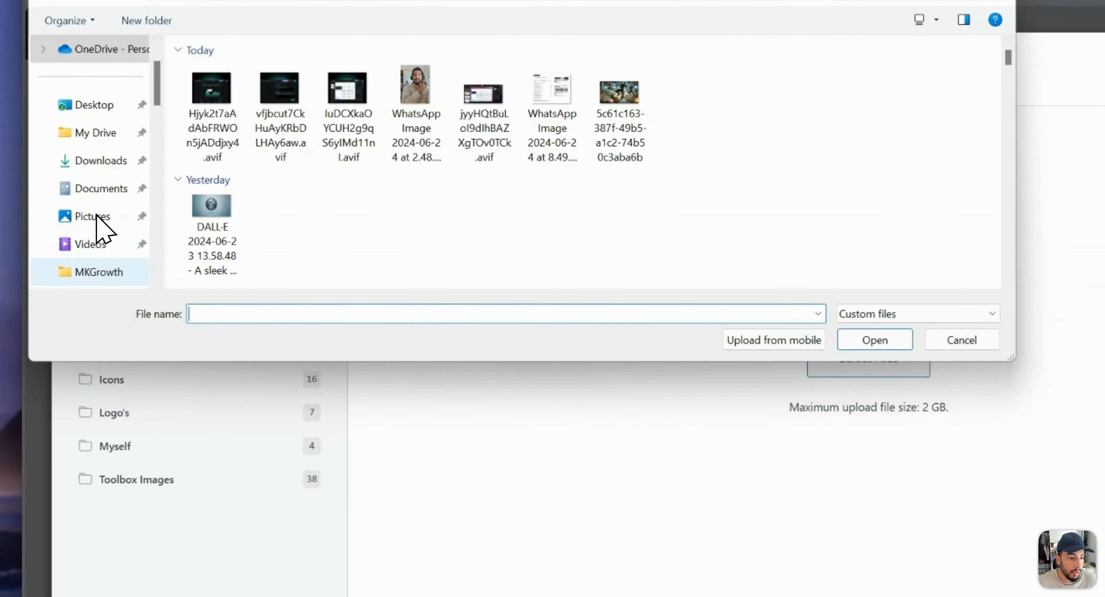
left_click(12, 312)
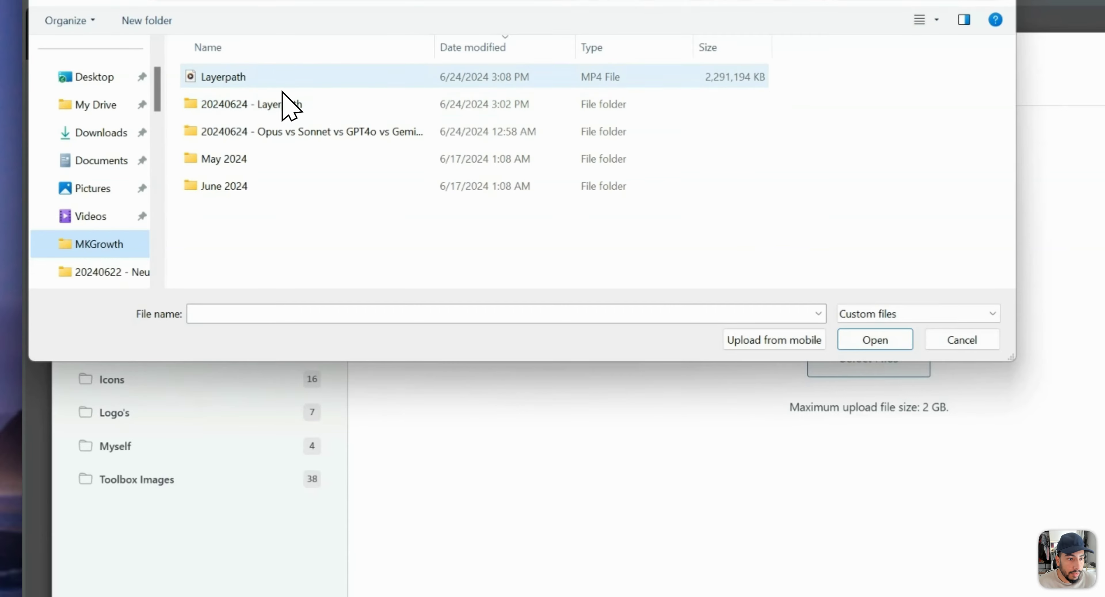
double_click(278, 133)
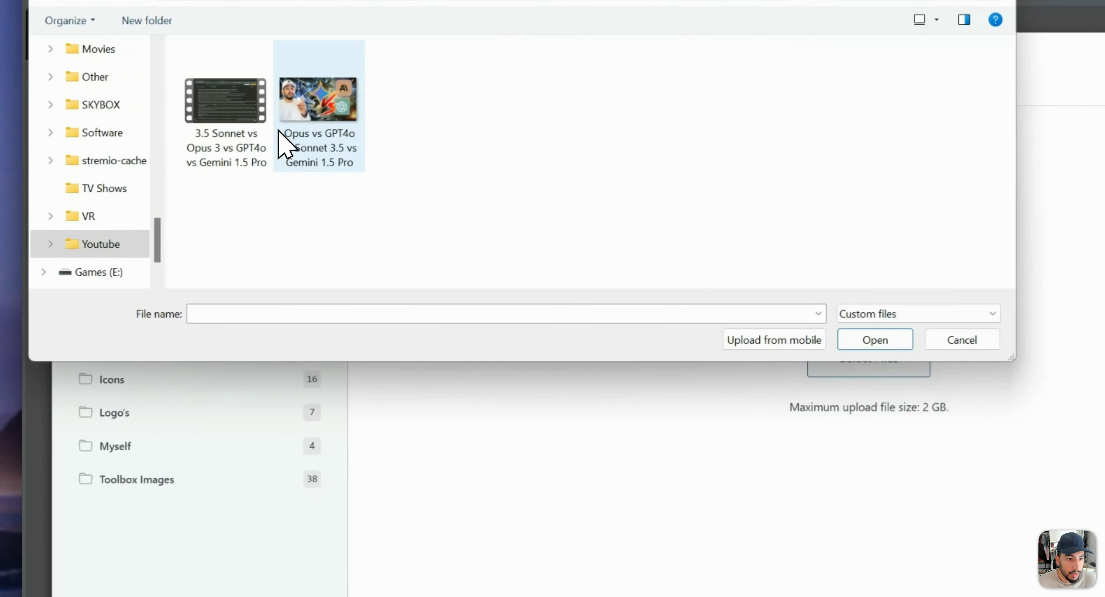
double_click(305, 105)
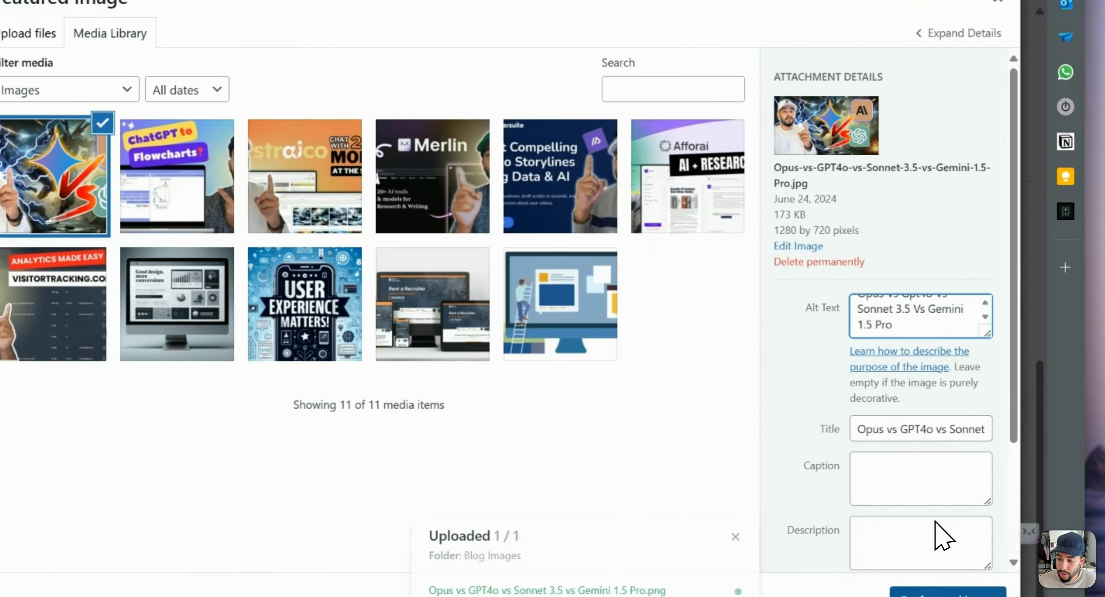
left_click(937, 591)
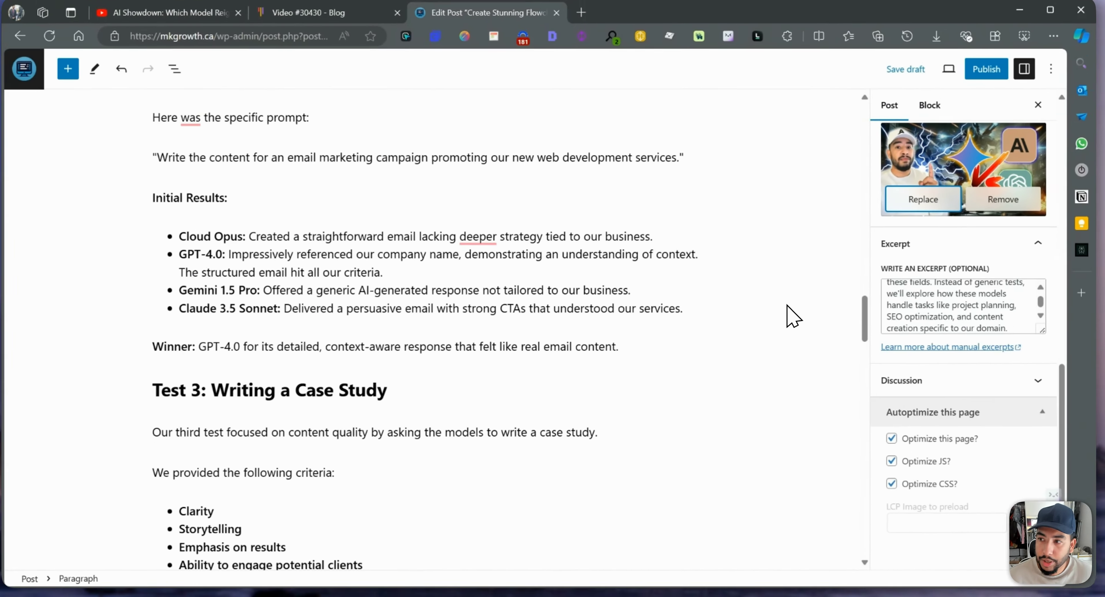
- Assign the post to the Tool Review category instead of Processes and publish it
scroll(1011, 414, "up", 10)
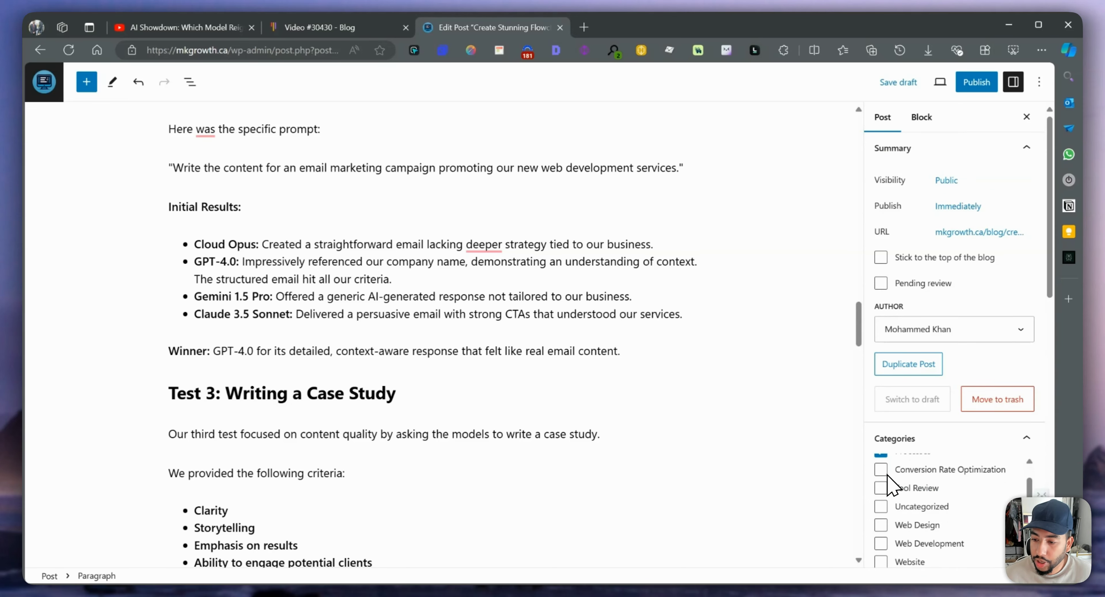
scroll(894, 497, "down", 1)
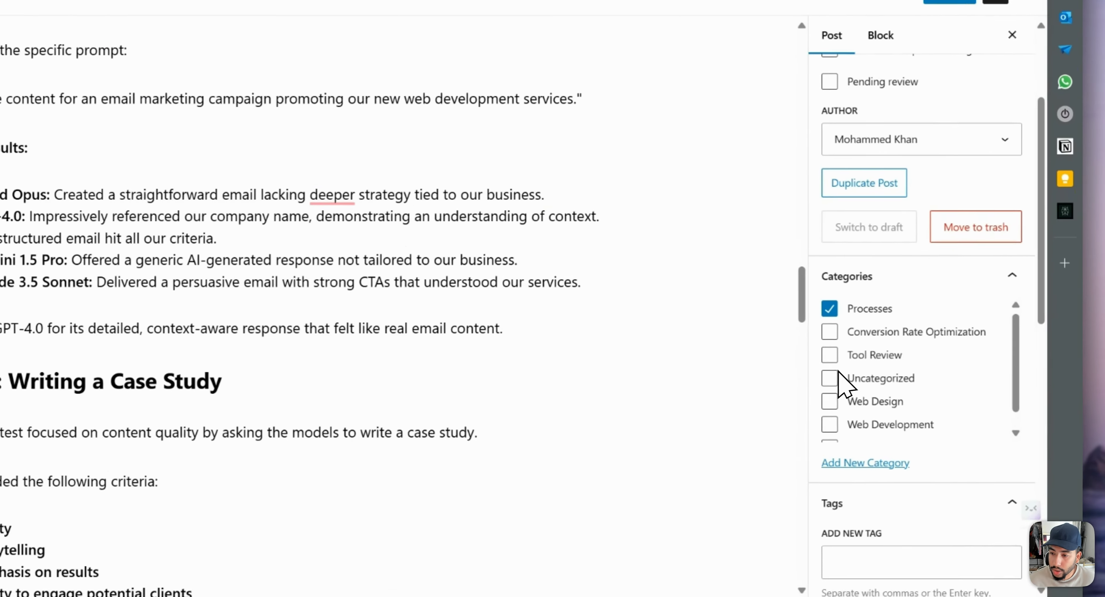
left_click(880, 372)
left_click(880, 334)
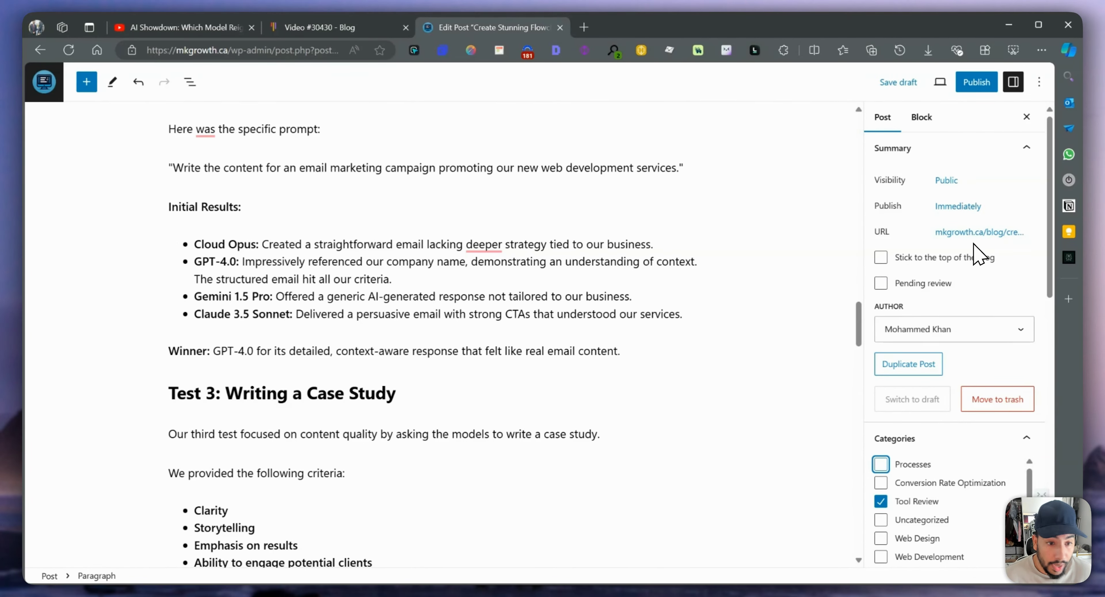
left_click(978, 84)
left_click(950, 89)
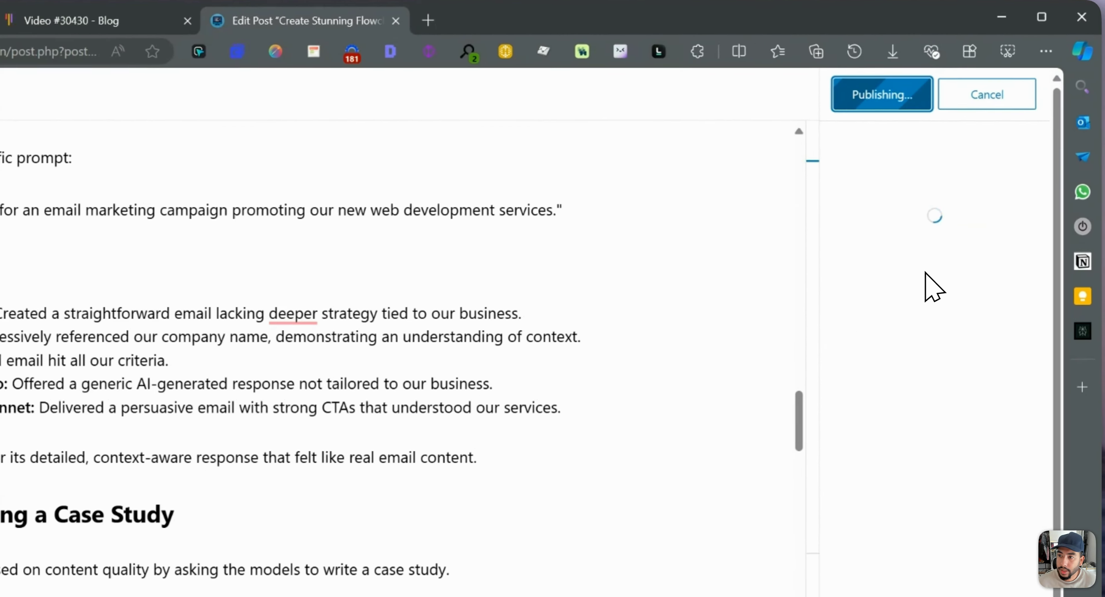
- Review the published post's live page, checking its title, featured image, category, table of contents, embedded video and video caption
scroll(453, 407, "down", 4)
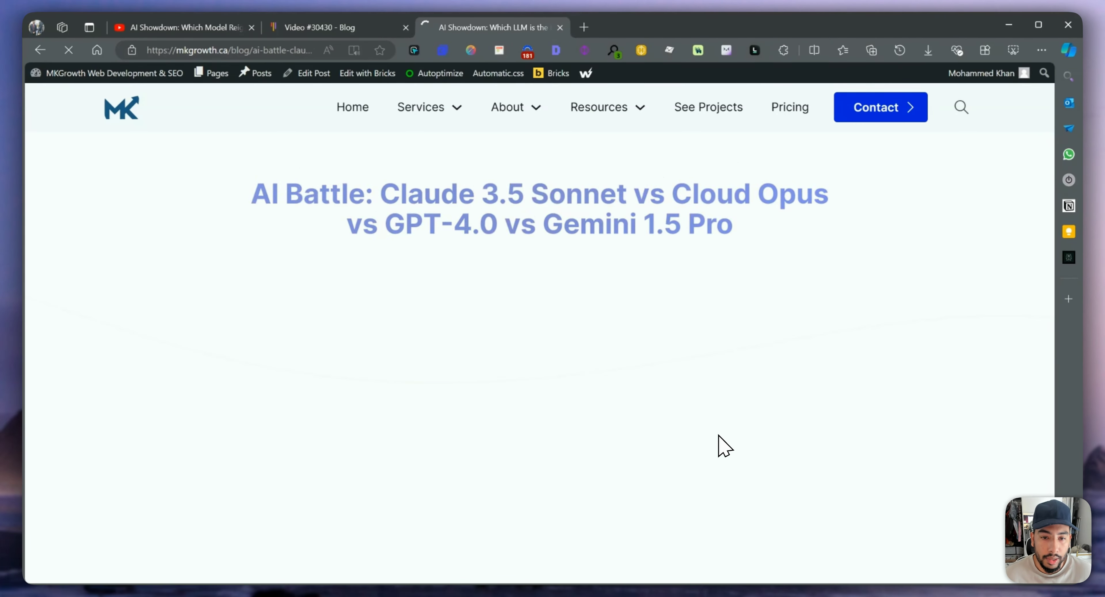
scroll(750, 429, "down", 8)
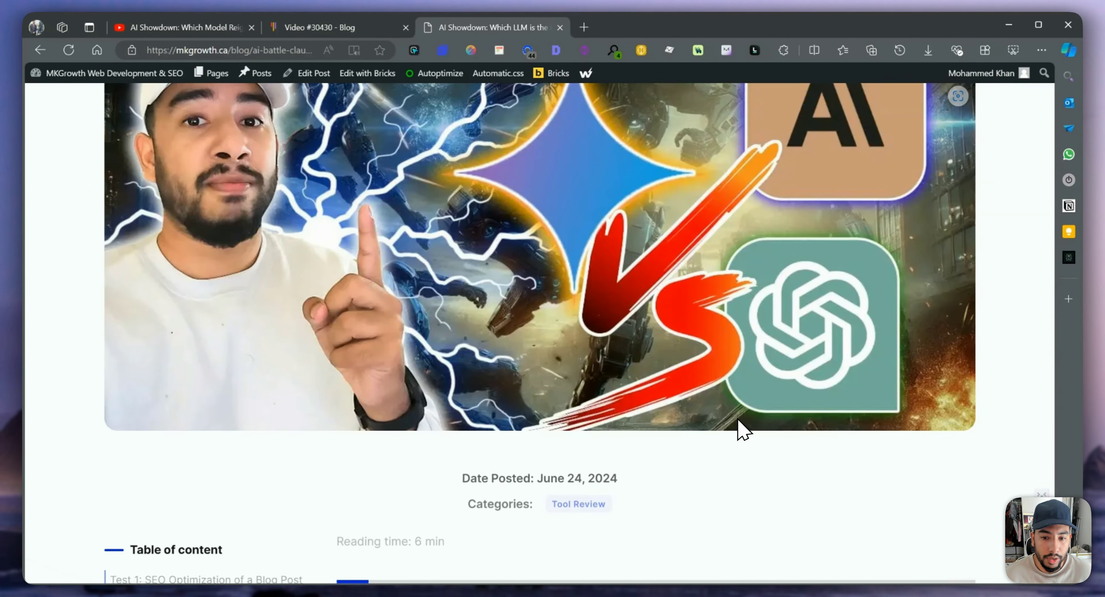
scroll(738, 420, "up", 3)
scroll(738, 420, "down", 4)
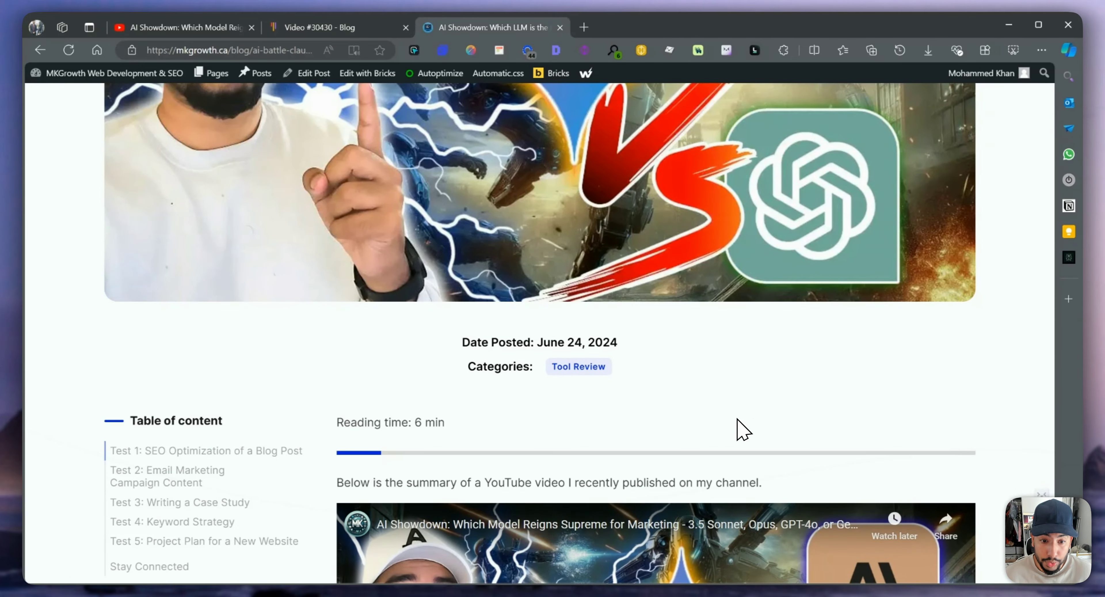
scroll(717, 421, "down", 1)
scroll(722, 430, "down", 3)
scroll(715, 433, "down", 3)
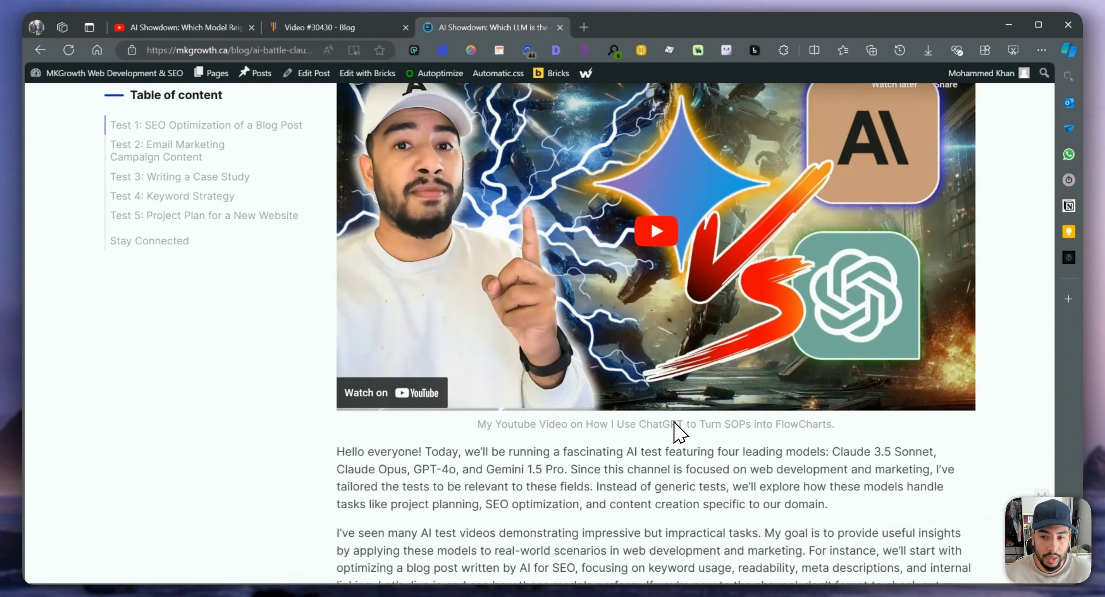
scroll(467, 403, "up", 6)
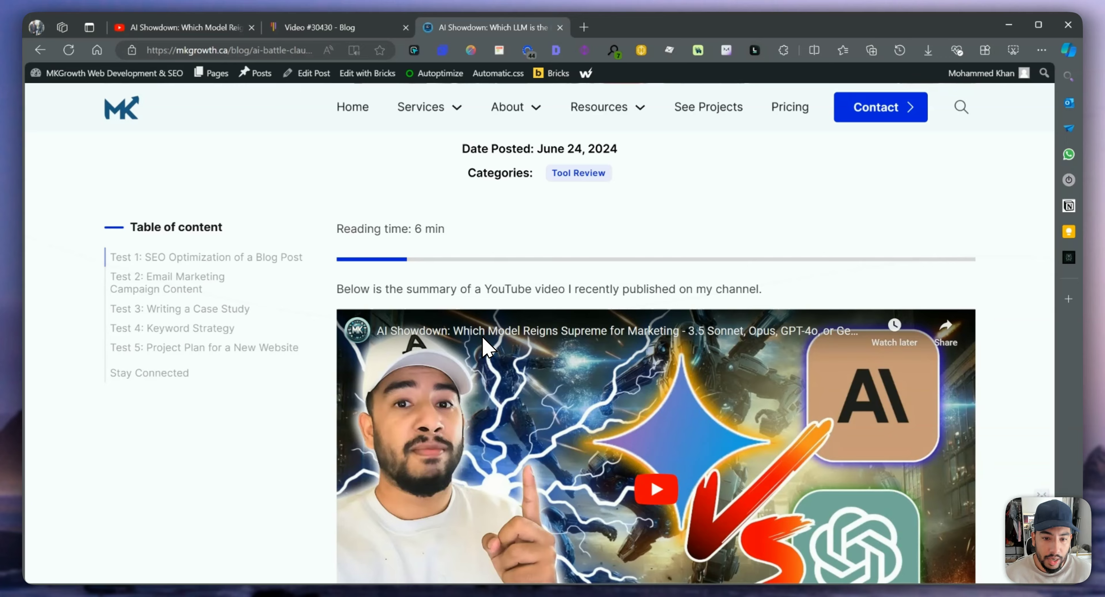
scroll(450, 416, "down", 7)
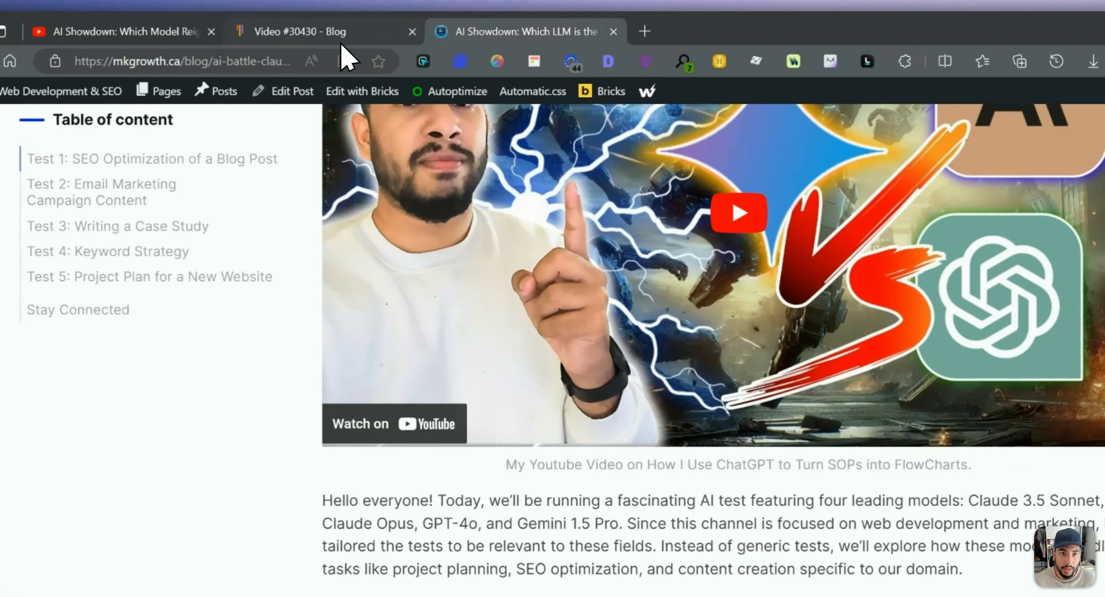
left_click(319, 27)
left_click(493, 27)
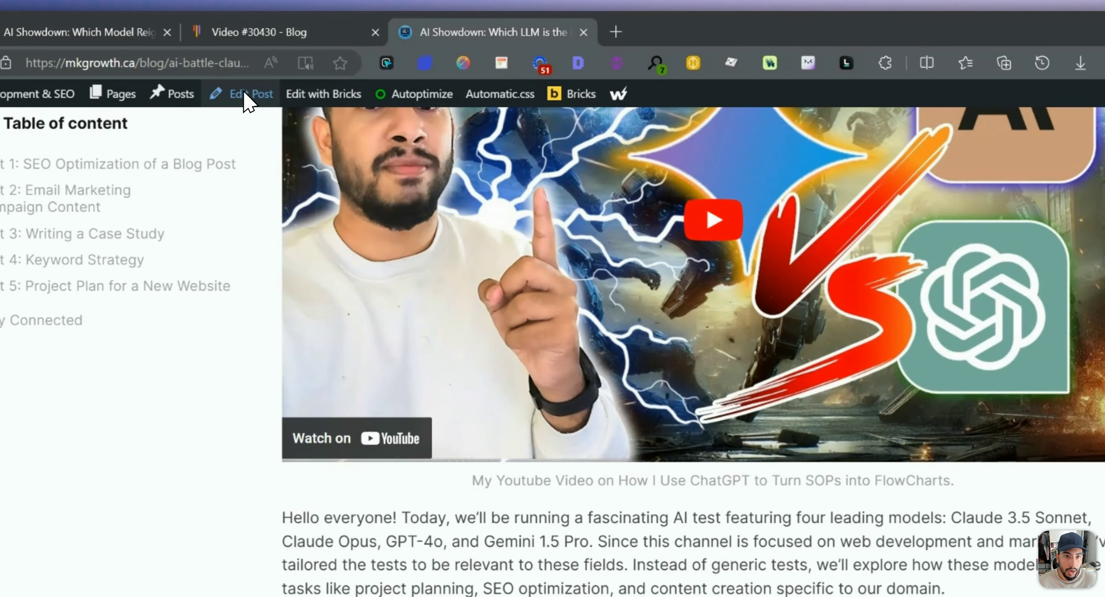
- Open the published AI Battle post for editing in a separate browser tab
middle_click(247, 95)
left_click(641, 33)
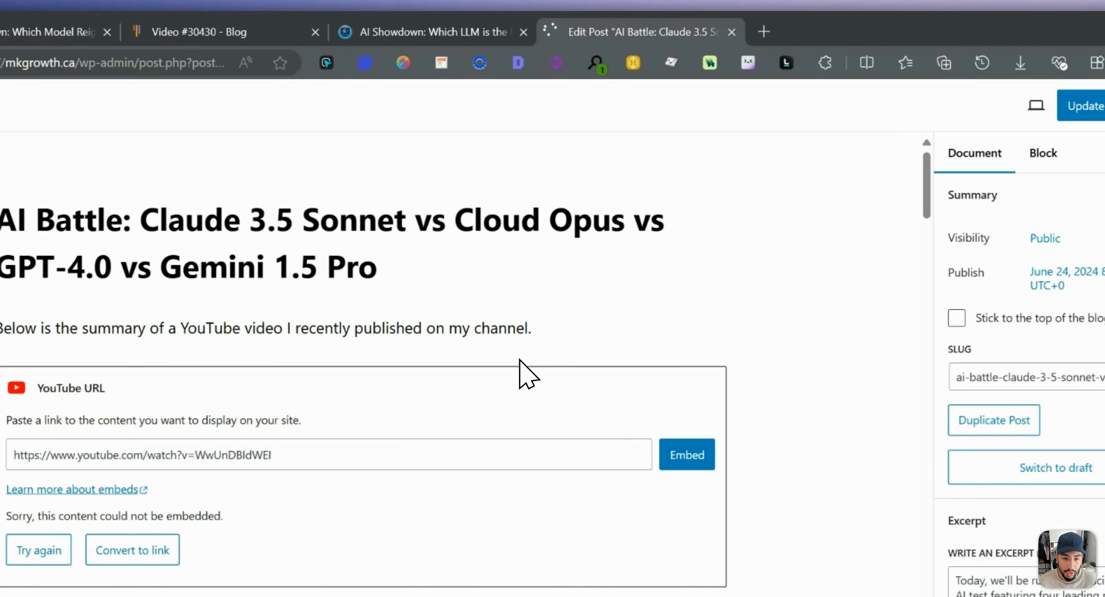
scroll(210, 364, "down", 5)
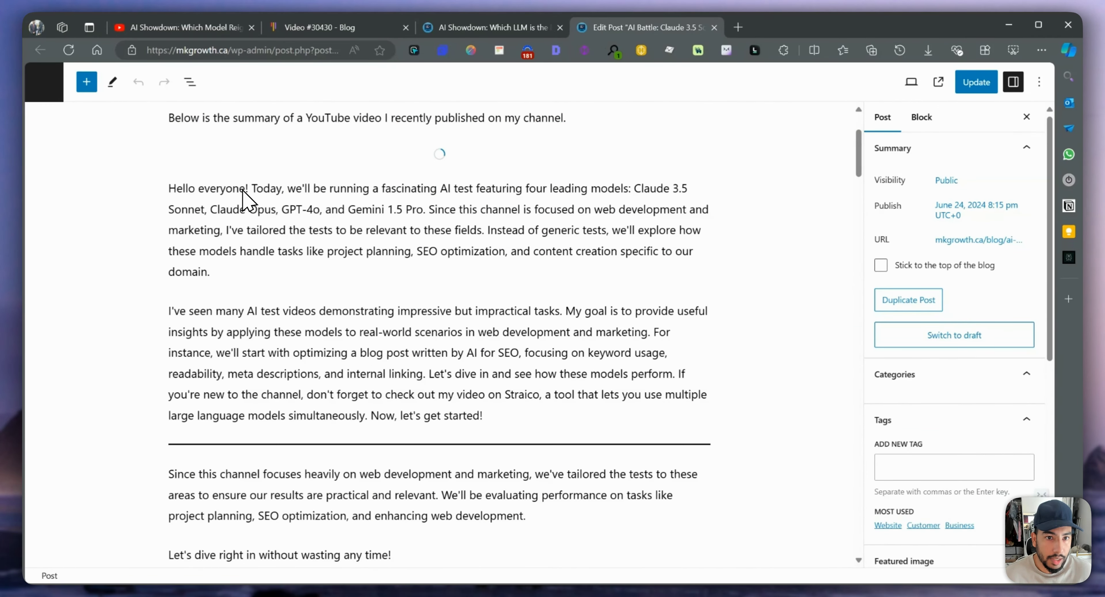
scroll(270, 220, "up", 1)
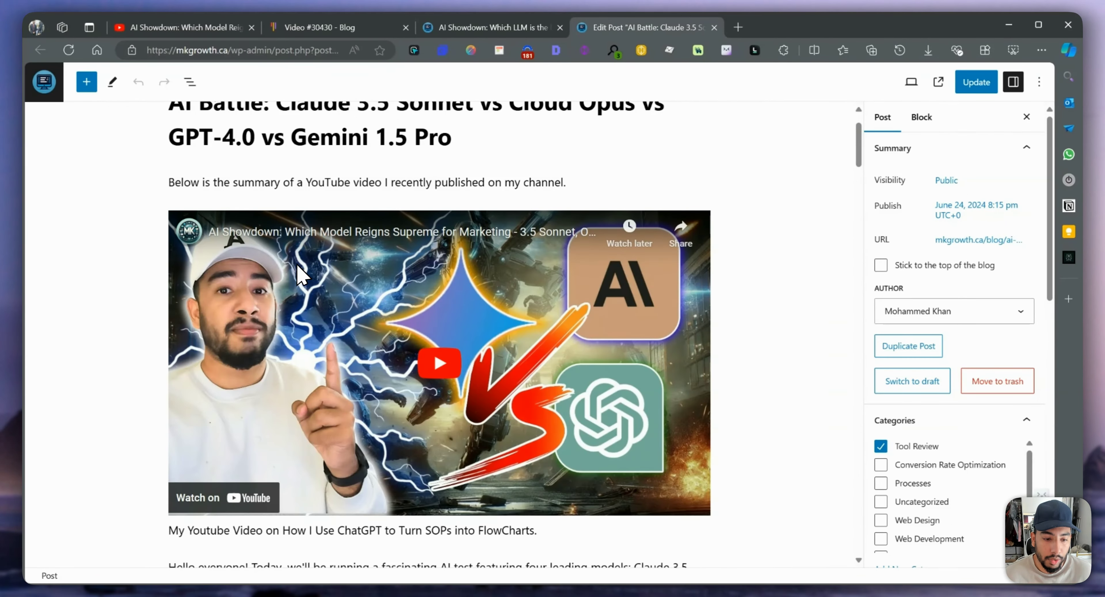
- Change the YouTube video's caption to "My Youtube Video on comparing the best LLM models." and update the post
scroll(299, 274, "down", 5)
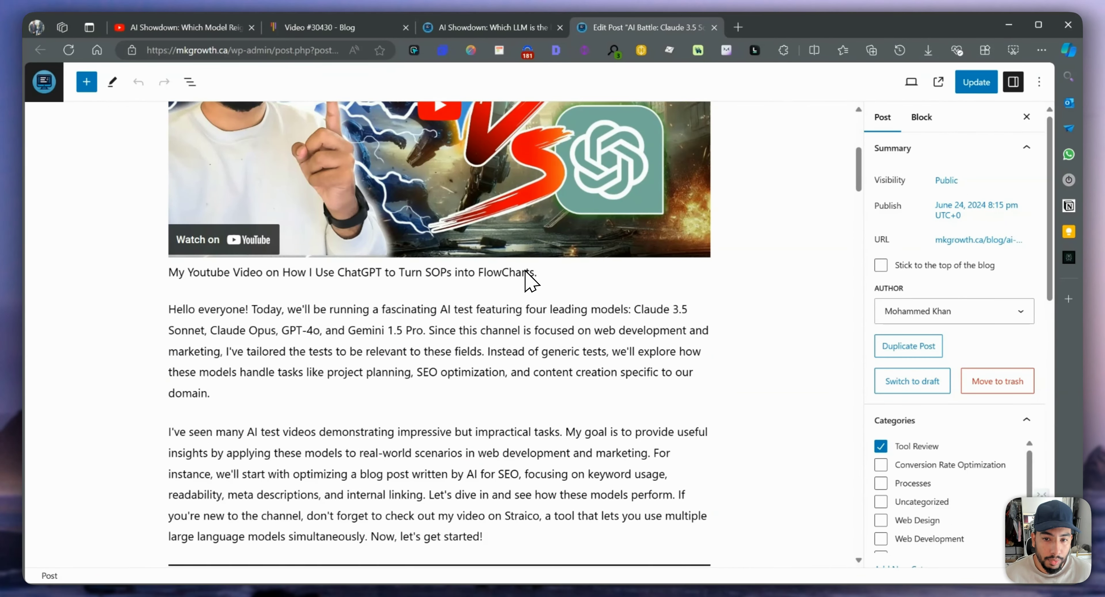
left_click_drag(534, 274, 278, 271)
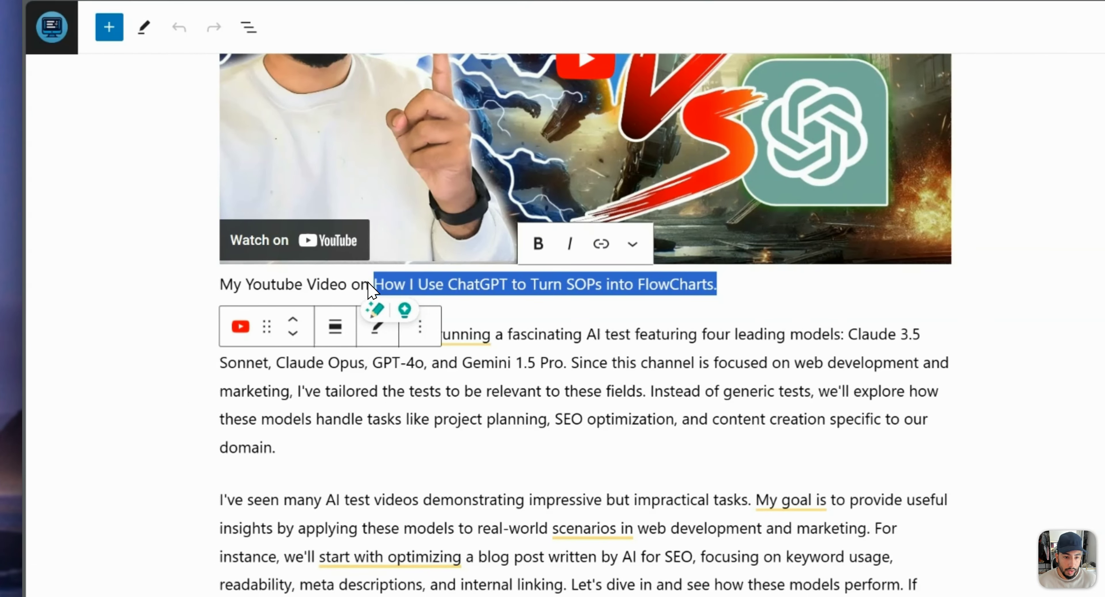
key("BackSpace")
type("comparing the")
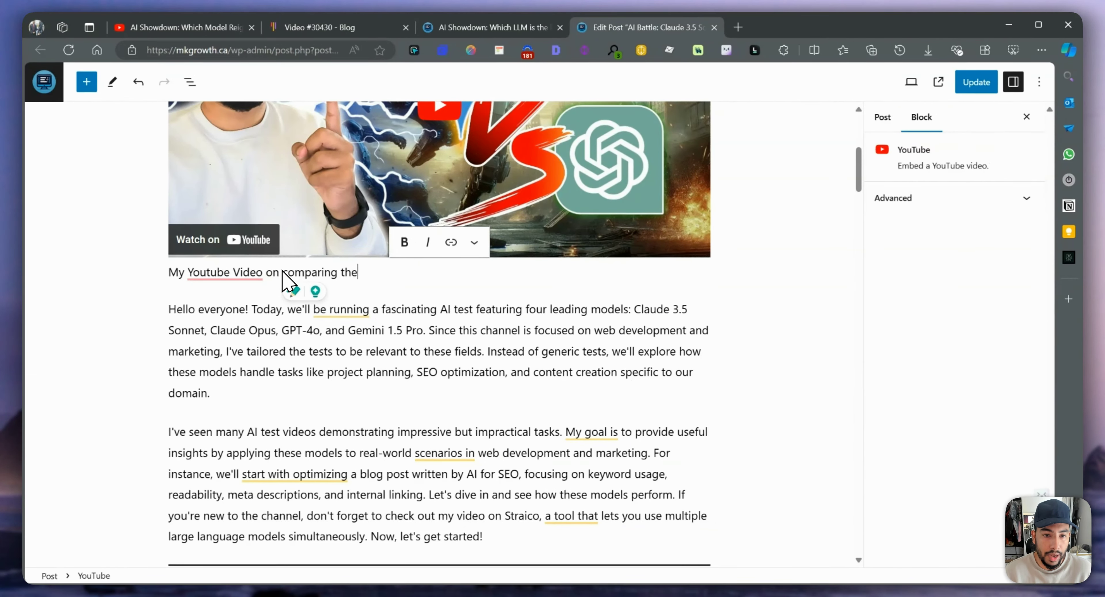
type(" best LLM models.")
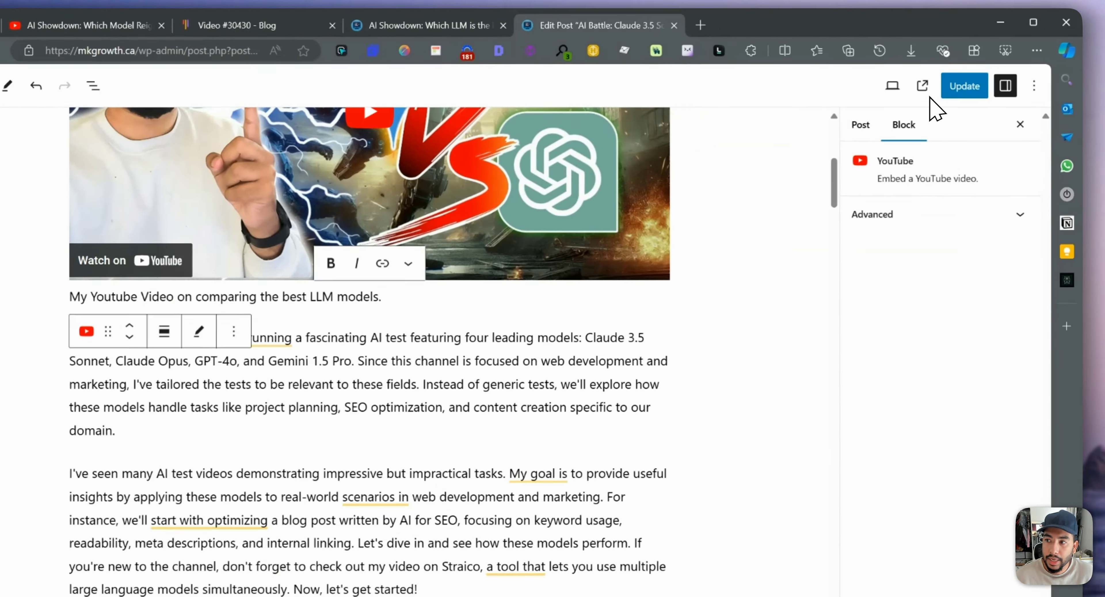
left_click(976, 82)
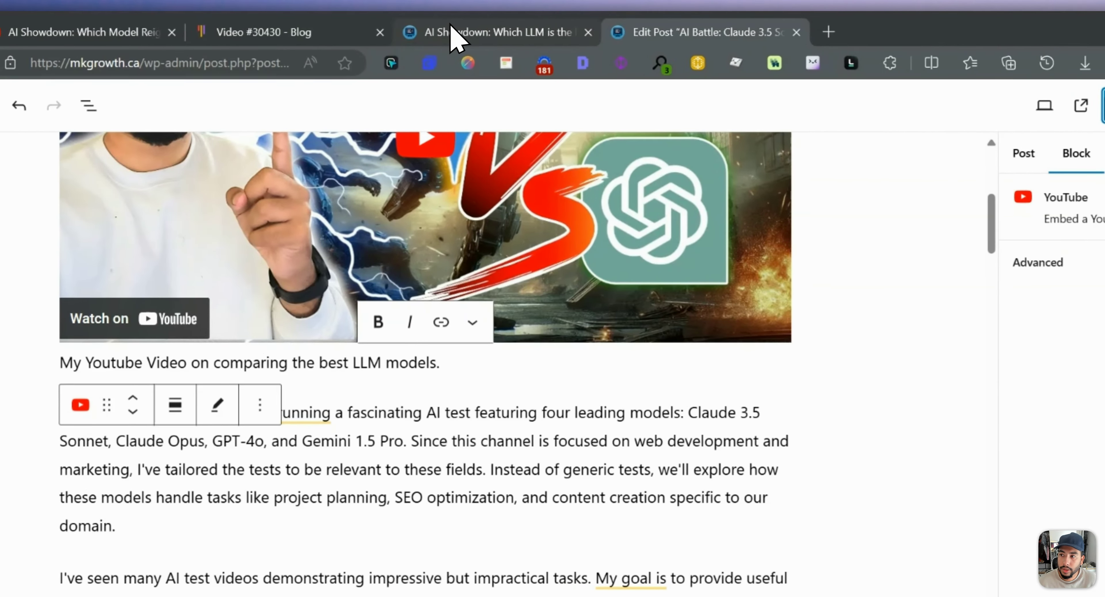
- Return to the live post, reload it and check the caption below the embedded video
left_click(448, 32)
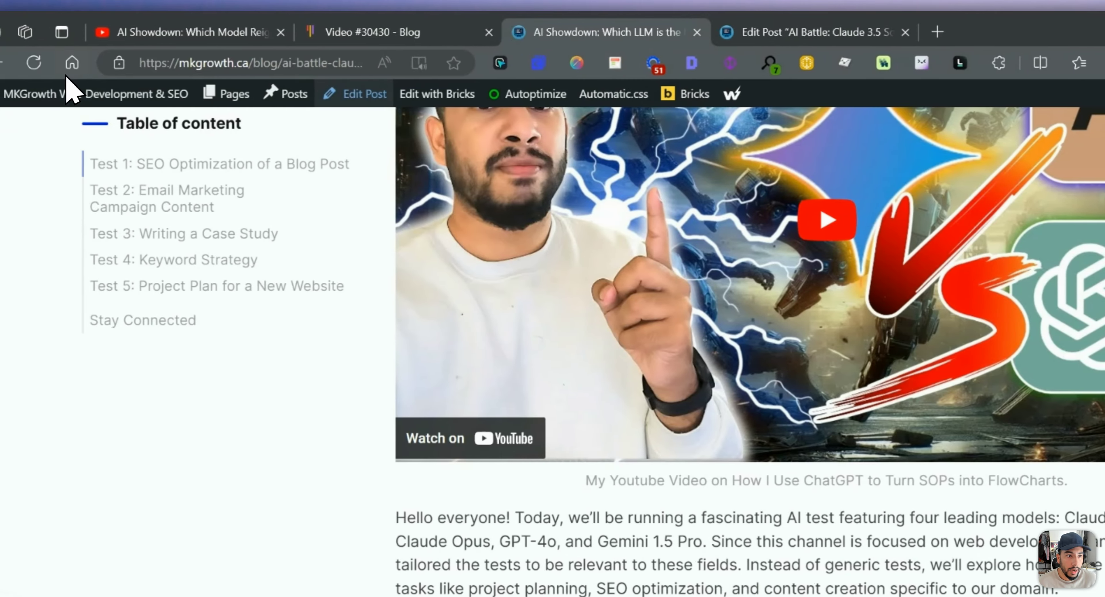
left_click(65, 58)
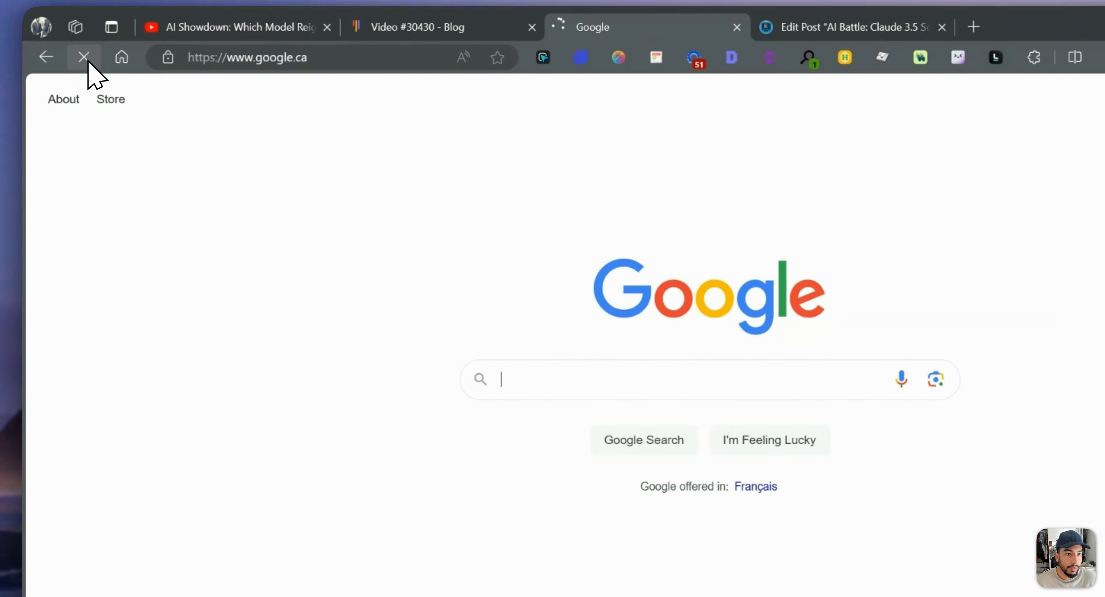
left_click(83, 57)
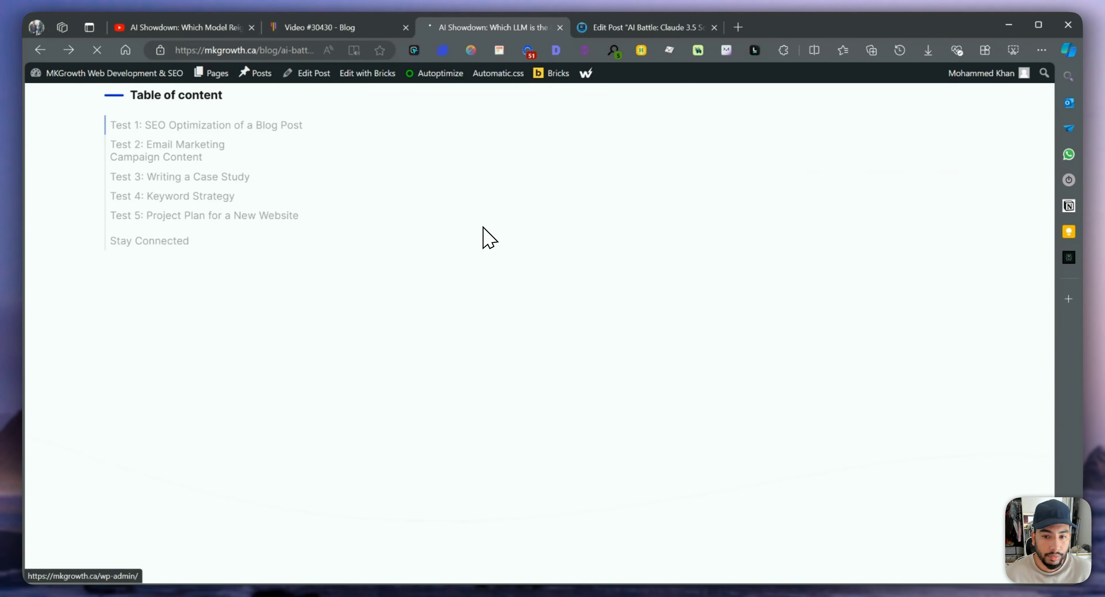
scroll(594, 433, "down", 4)
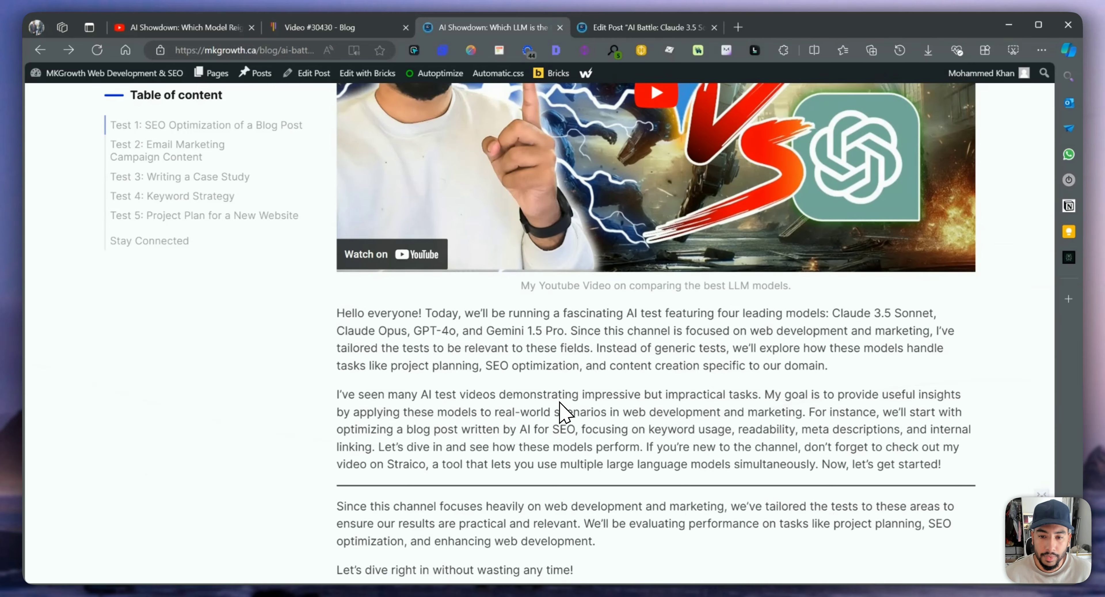
- Read through the rest of the live post, from Test 1 through Wrapping Up and Key Takeaways to the Stay Connected section
scroll(496, 414, "down", 12)
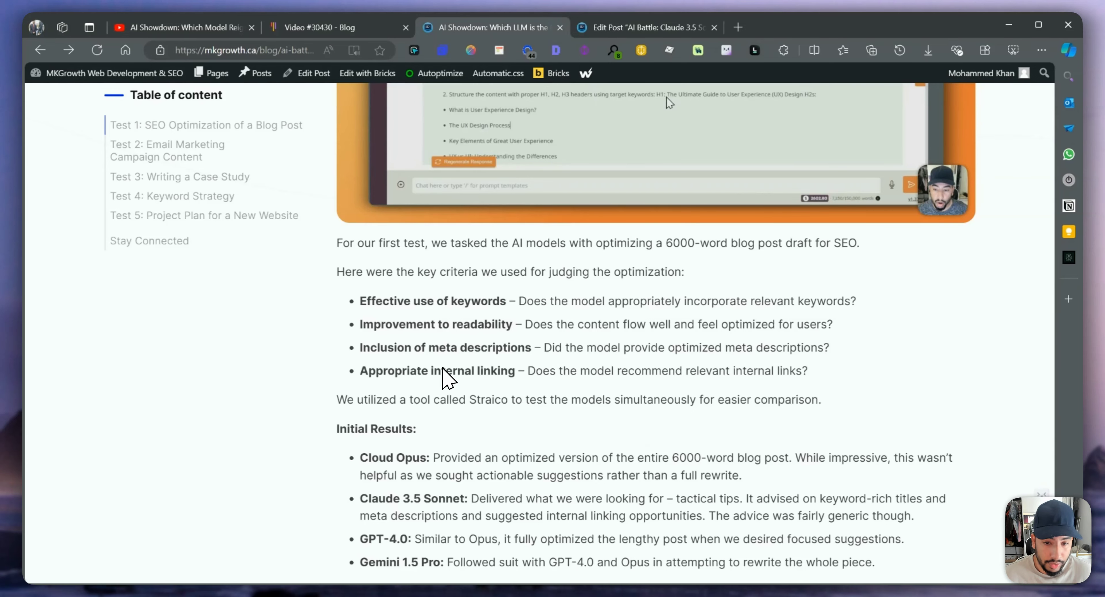
scroll(446, 377, "down", 8)
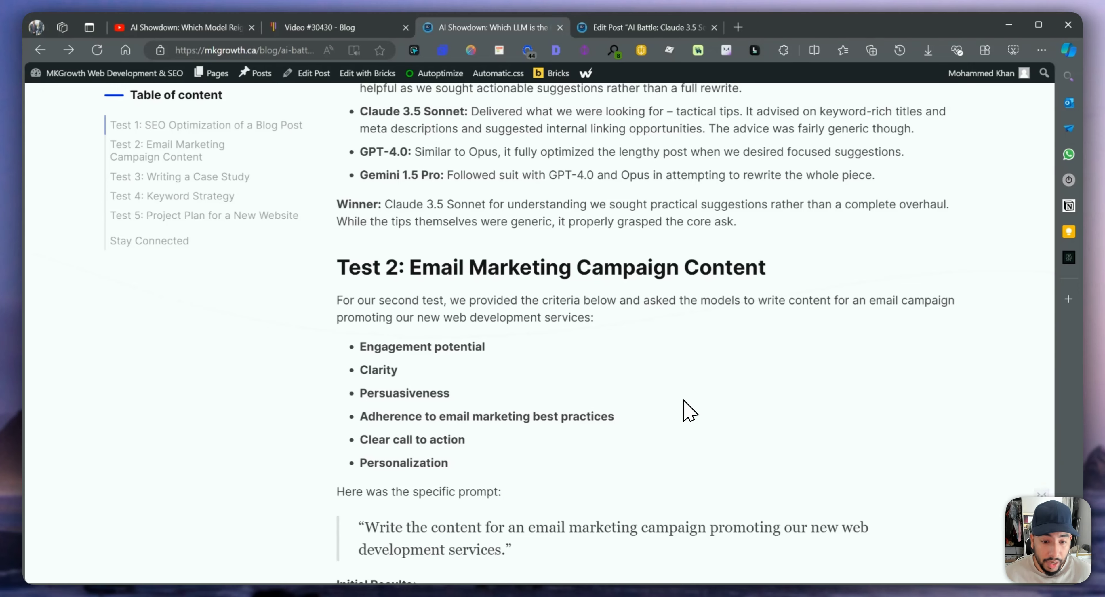
scroll(690, 410, "down", 8)
scroll(517, 403, "down", 12)
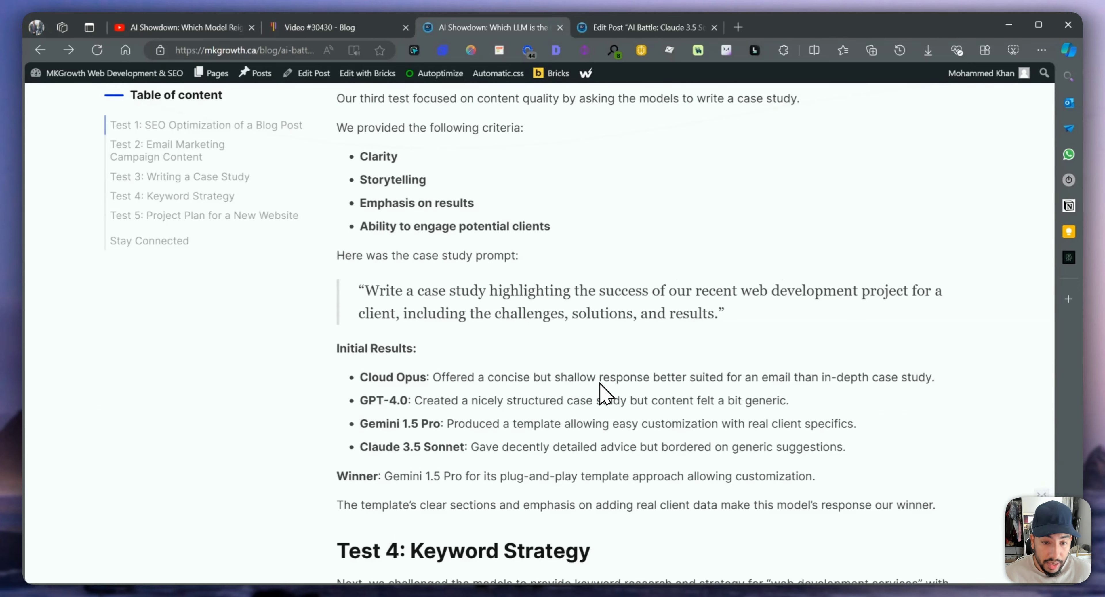
scroll(493, 303, "down", 8)
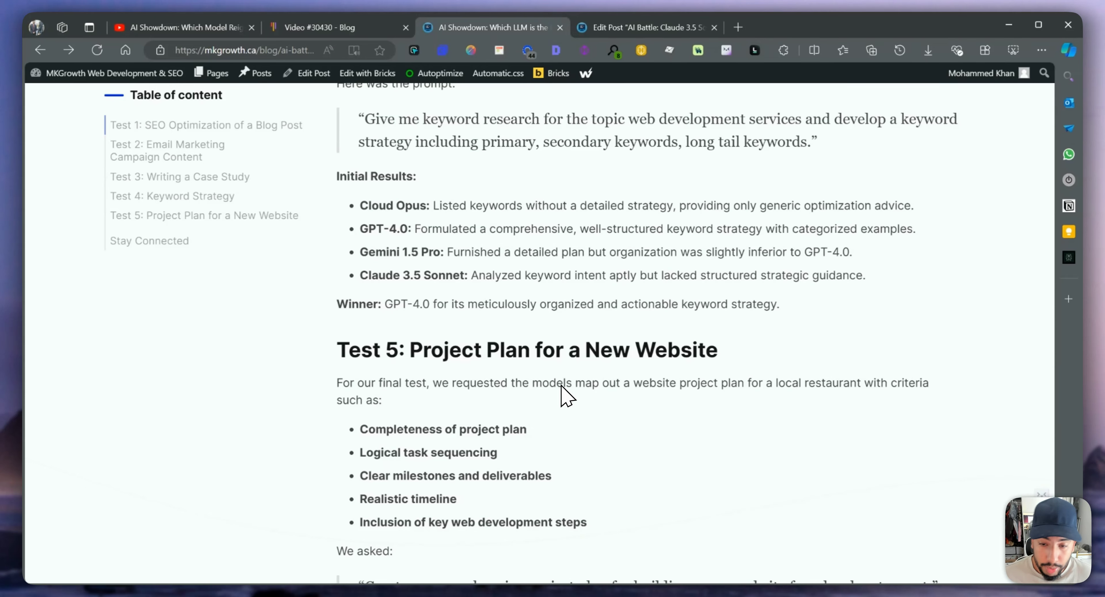
scroll(562, 382, "down", 13)
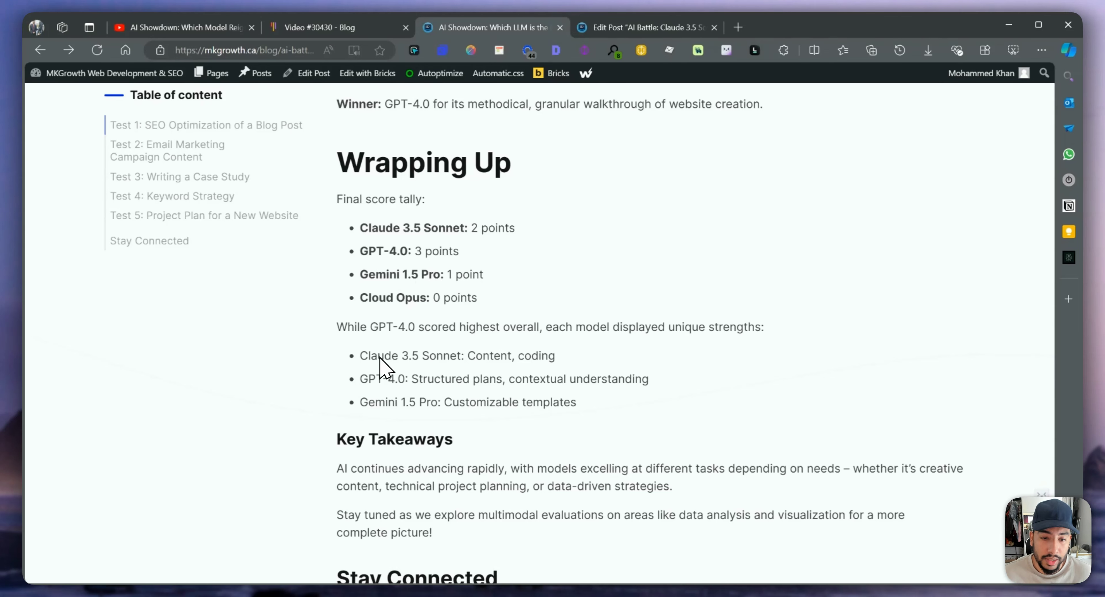
scroll(382, 366, "down", 2)
scroll(371, 387, "down", 8)
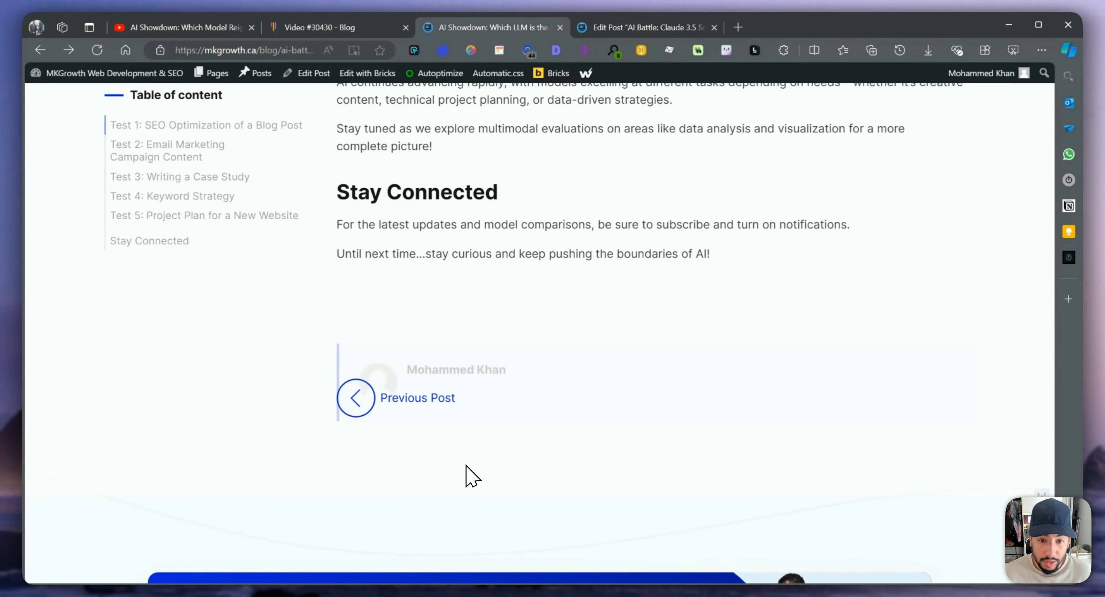